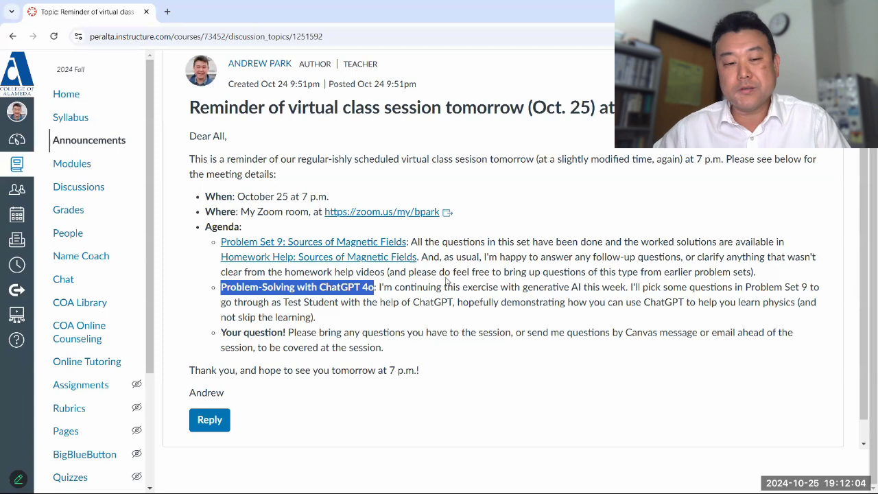
- Switch the course to Student View from the virtual class session announcement
{"action": "left_click", "coordinate": [415, 299]}
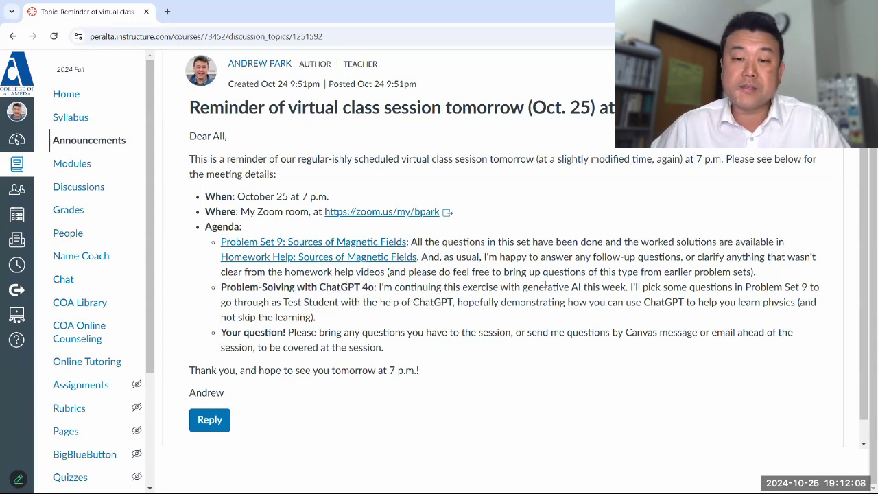
{"action": "scroll", "coordinate": [651, 240], "scroll_direction": "up", "scroll_amount": 2}
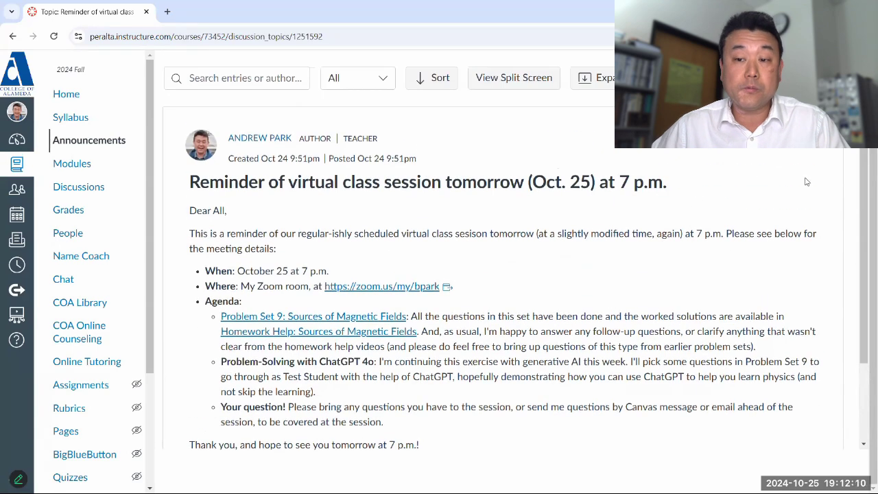
{"action": "scroll", "coordinate": [807, 182], "scroll_direction": "up", "scroll_amount": 1}
{"action": "left_click", "coordinate": [810, 72]}
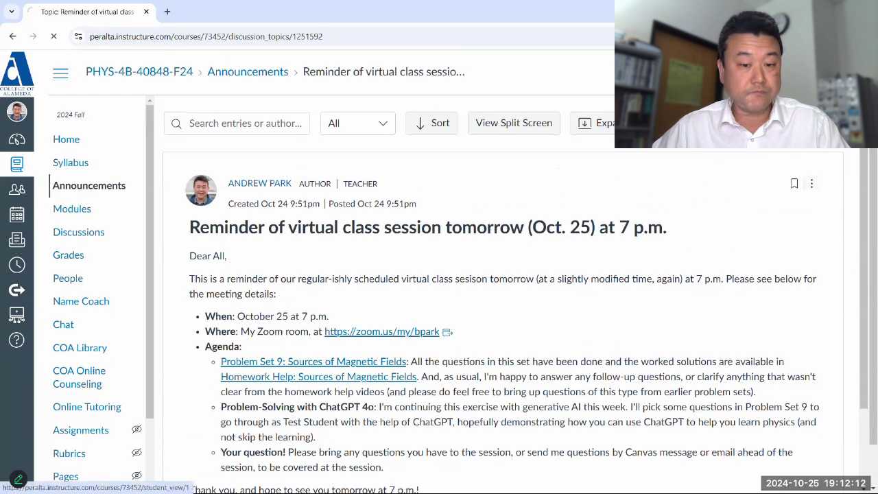
- Open the Problem Set 9: Sources of Magnetic Fields assignment from the announcement's agenda in a new tab
{"action": "scroll", "coordinate": [332, 291], "scroll_direction": "down", "scroll_amount": 1}
{"action": "left_click", "coordinate": [203, 277], "text": "ctrl"}
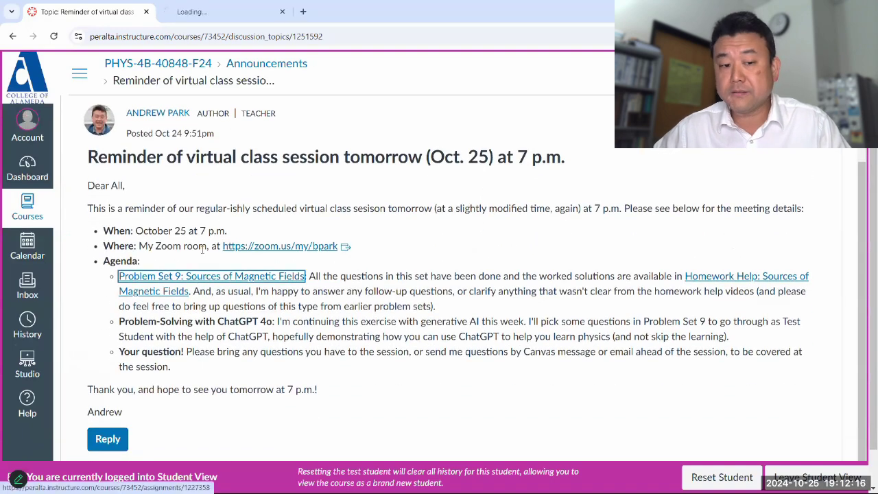
{"action": "key", "text": "ctrl+Tab"}
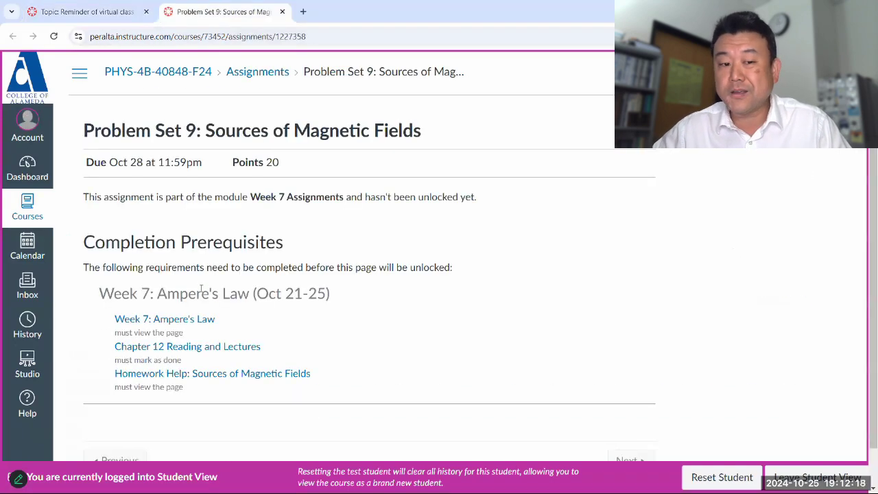
- Open the three completion prerequisites in separate tabs and view the Week 7: Ampere's Law page
{"action": "left_click", "coordinate": [191, 320], "text": "ctrl"}
{"action": "left_click", "coordinate": [186, 347], "text": "ctrl"}
{"action": "left_click", "coordinate": [186, 374], "text": "ctrl"}
{"action": "left_click", "coordinate": [358, 13]}
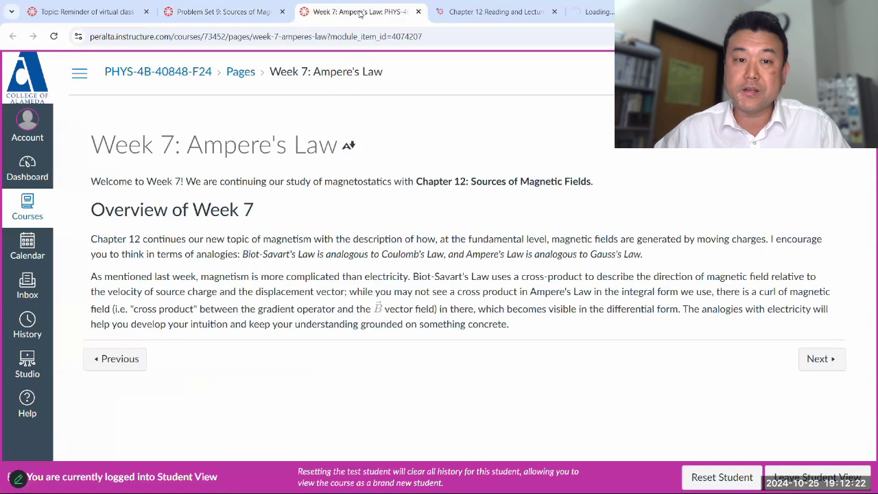
- Mark the Chapter 12 Reading and Lectures page as done
{"action": "key", "text": "ctrl+Tab"}
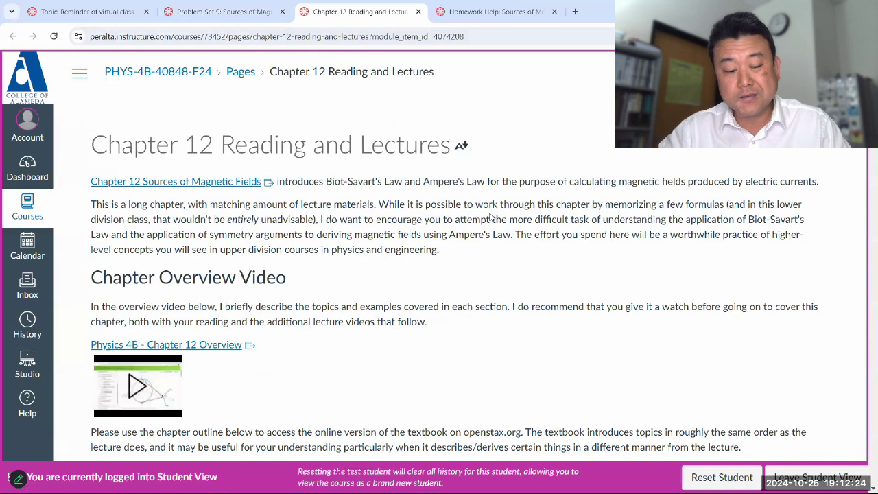
{"action": "scroll", "coordinate": [491, 216], "scroll_direction": "down", "scroll_amount": 15}
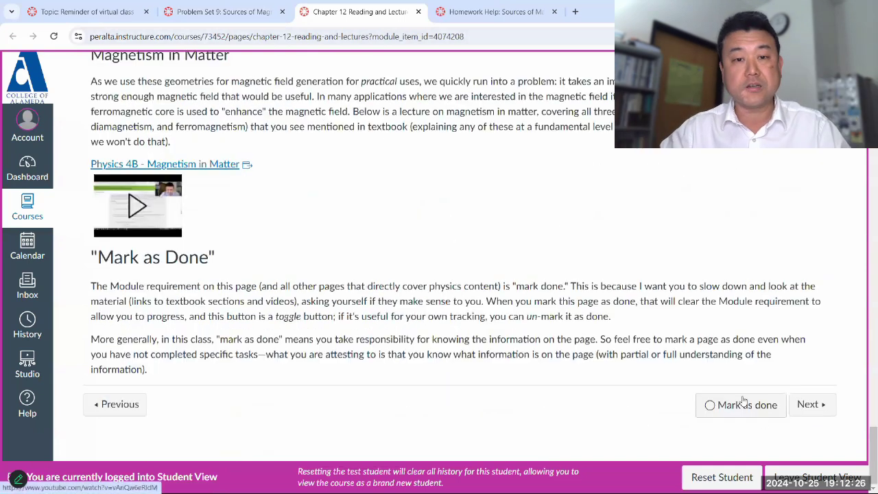
{"action": "left_click", "coordinate": [746, 412]}
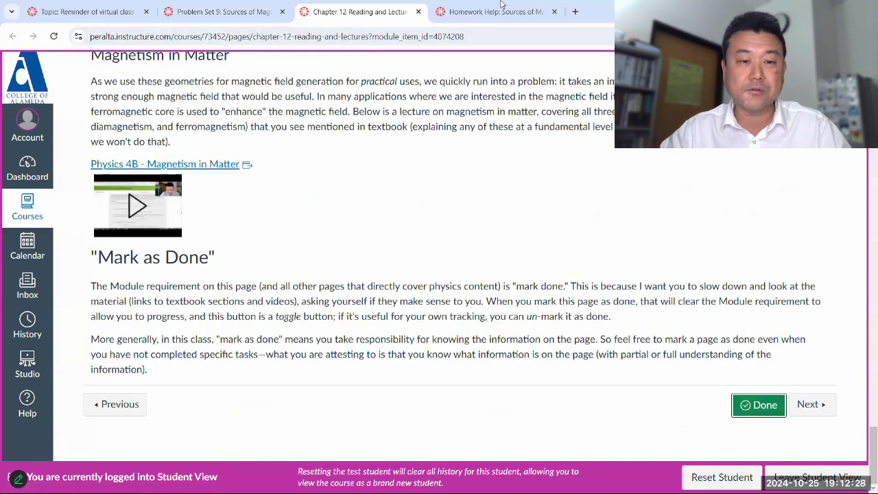
- Close the Chapter 12 and Homework Help tabs and reload the Problem Set 9 assignment page
{"action": "middle_click", "coordinate": [377, 11]}
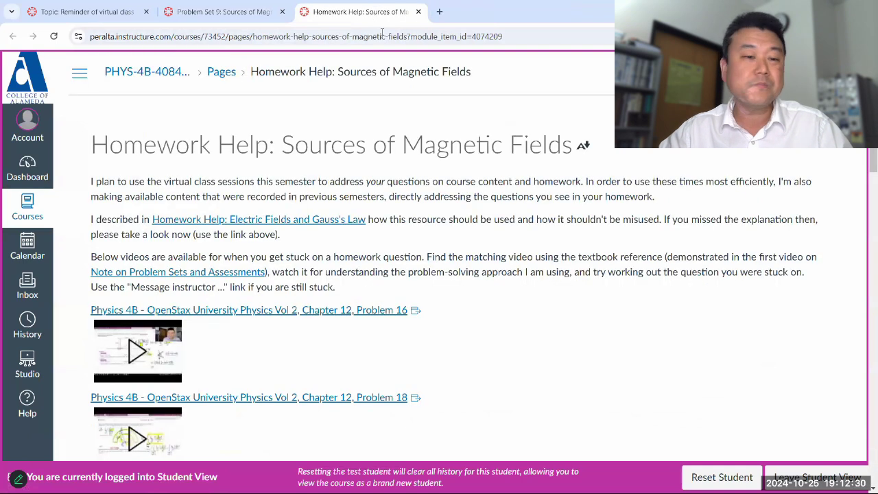
{"action": "middle_click", "coordinate": [382, 12]}
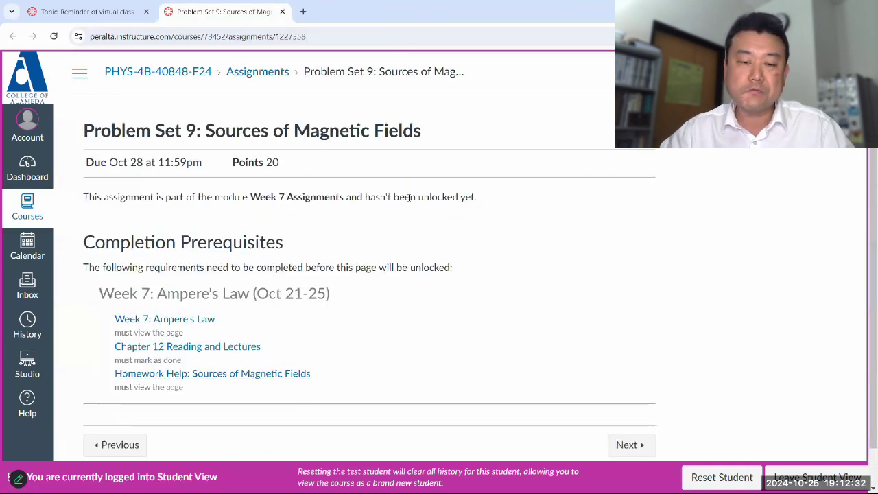
{"action": "key", "text": "F5"}
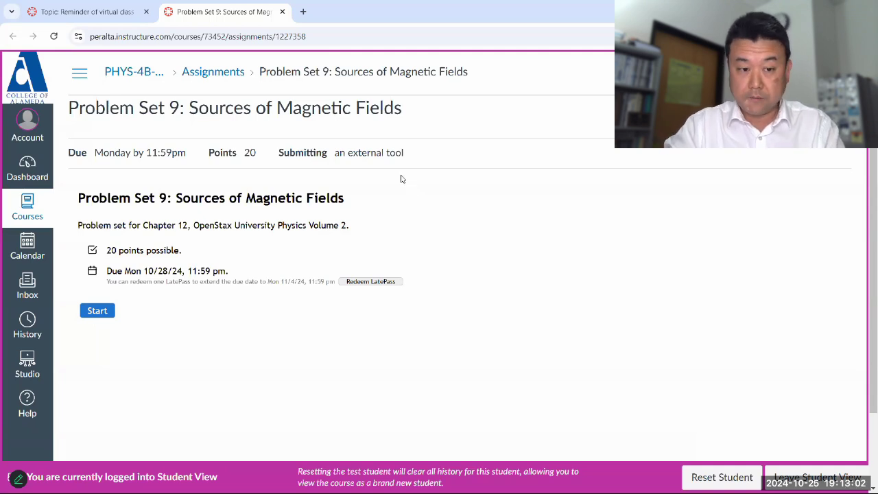
- Open ChatGPT in a new browser window and place it side by side with the assignment window
{"action": "key", "text": "super+Left"}
{"action": "key", "text": "ctrl+n"}
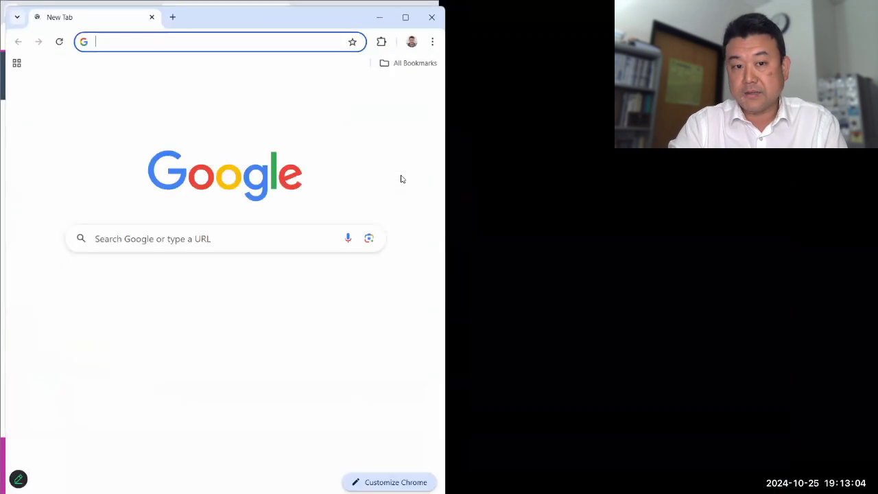
{"action": "key", "text": "super+Right"}
{"action": "type", "text": "cha"}
{"action": "key", "text": "Return"}
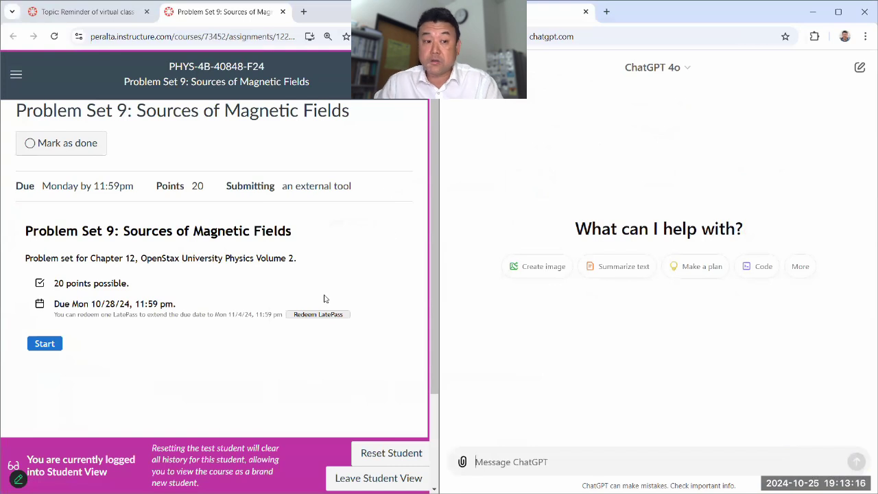
- Start Problem Set 9 and read through its introductory instructions
{"action": "left_click", "coordinate": [51, 348]}
{"action": "scroll", "coordinate": [323, 264], "scroll_direction": "down", "scroll_amount": 1}
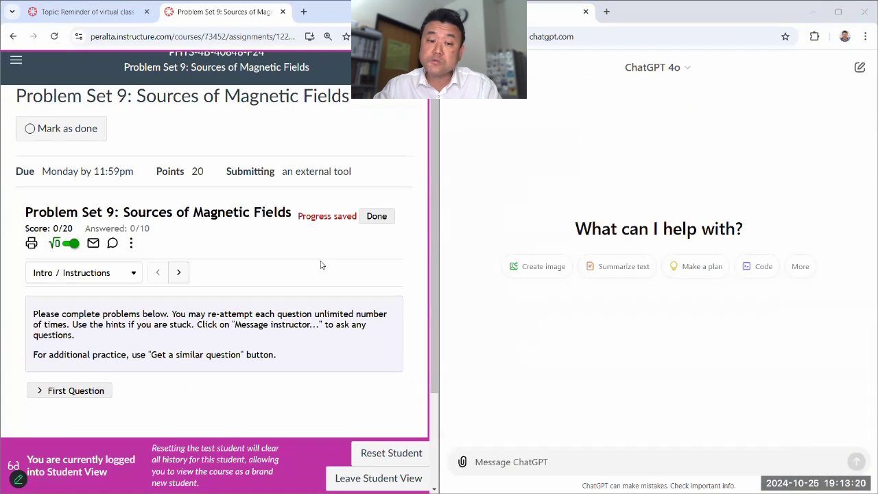
{"action": "scroll", "coordinate": [322, 265], "scroll_direction": "down", "scroll_amount": 3}
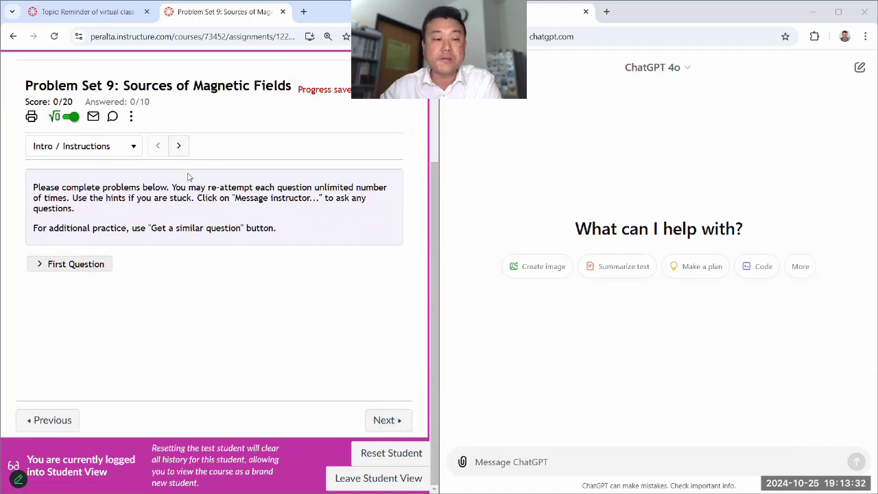
{"action": "left_click_drag", "start_coordinate": [91, 187], "coordinate": [184, 227]}
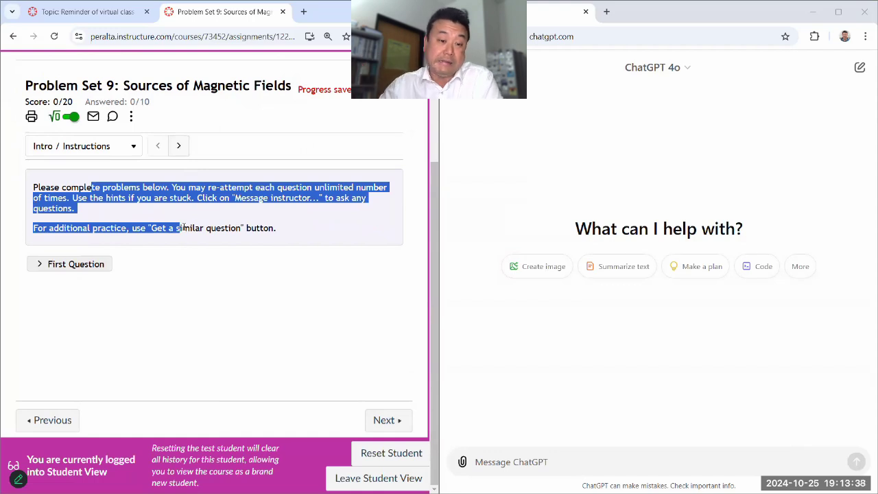
{"action": "left_click", "coordinate": [216, 232]}
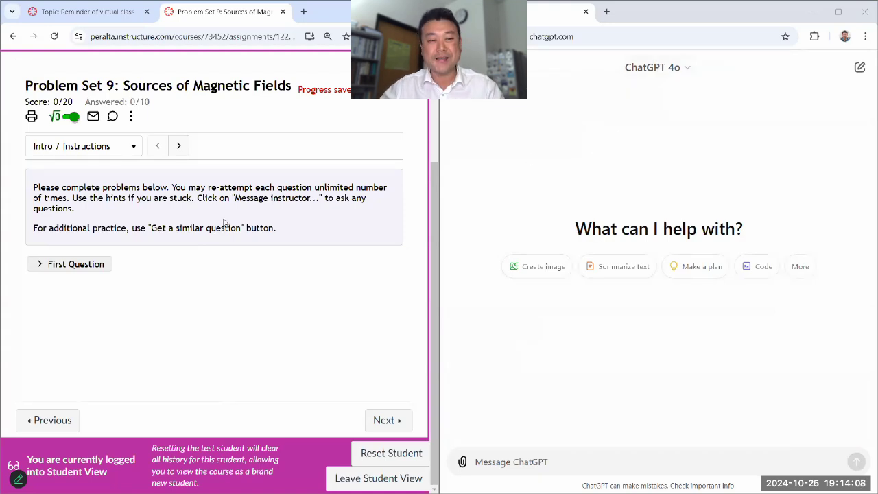
- Begin a ChatGPT message: "Hi! I'm working on my electromagnetism homework again (we are in magnetostatics now). Can you please help me again?"
{"action": "left_click", "coordinate": [549, 462]}
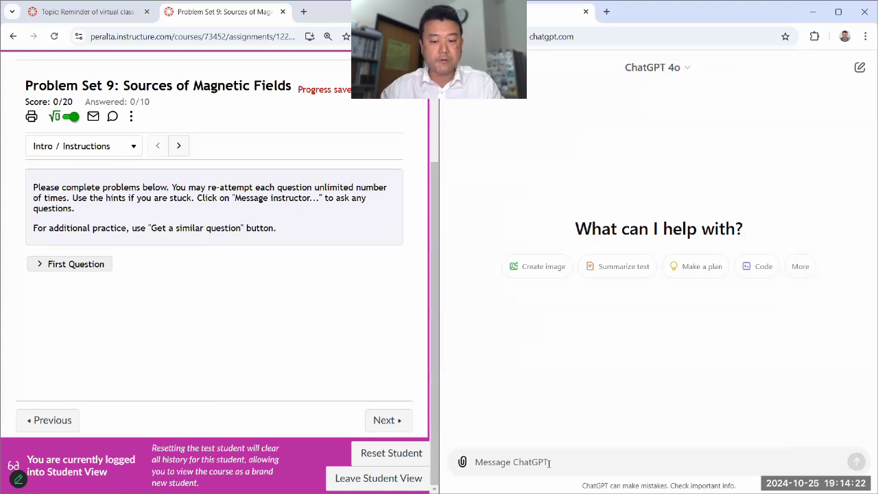
{"action": "type", "text": "Hi! "}
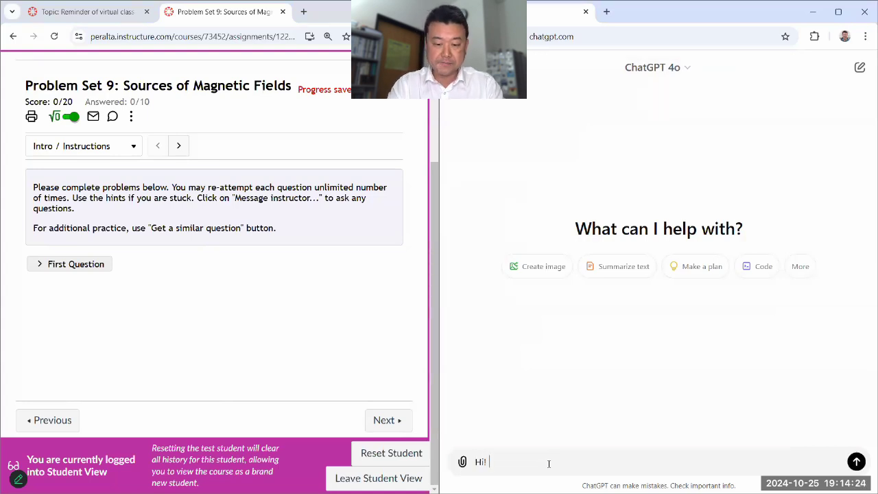
{"action": "type", "text": "I'm working on"}
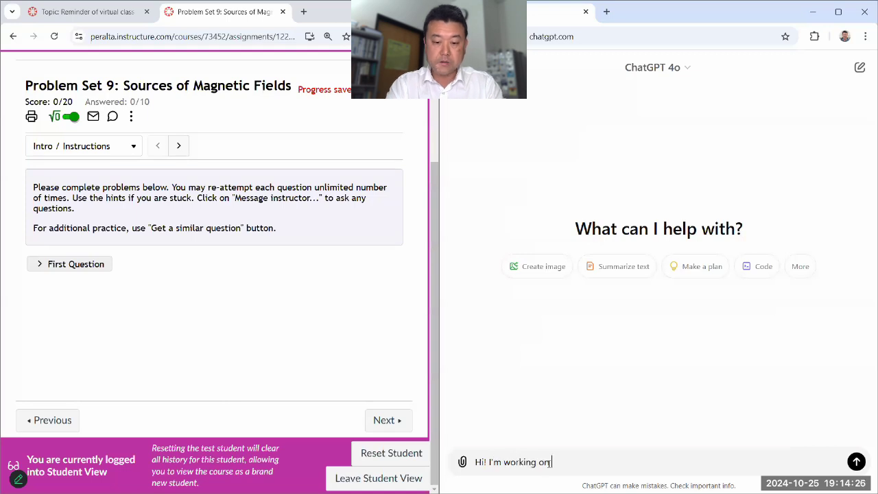
{"action": "type", "text": " my electromagnetism"}
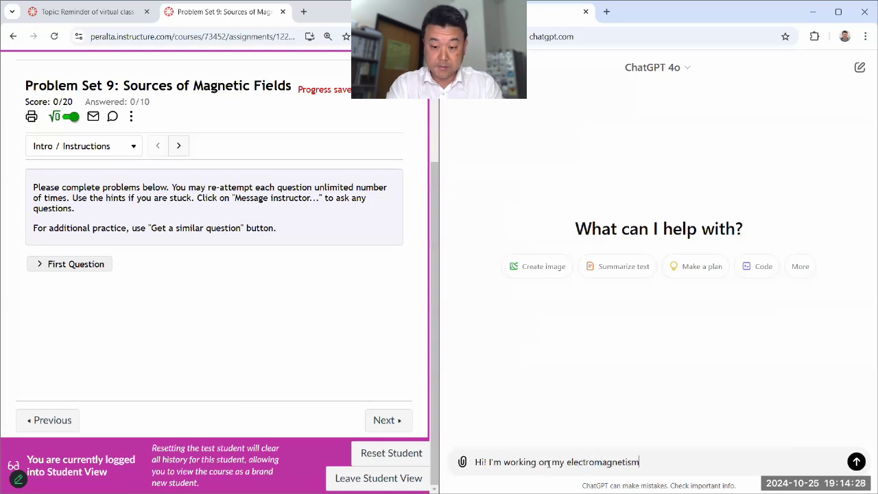
{"action": "type", "text": " homework again"}
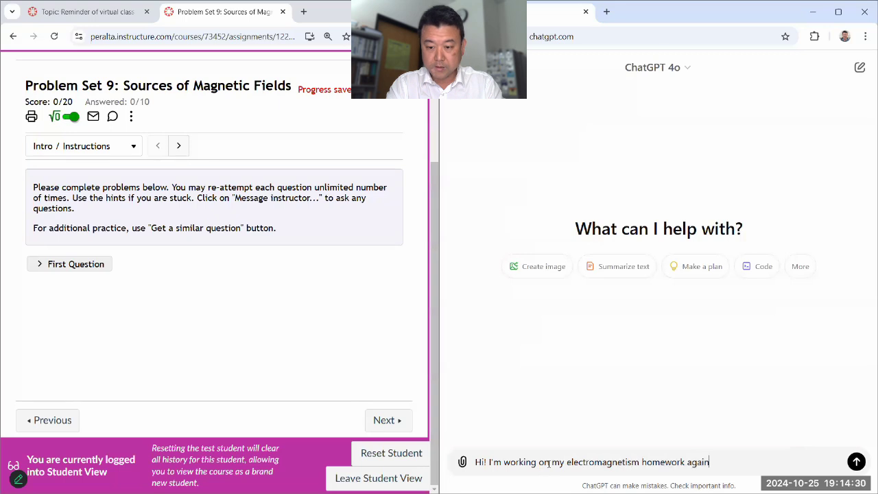
{"action": "type", "text": " (we are "}
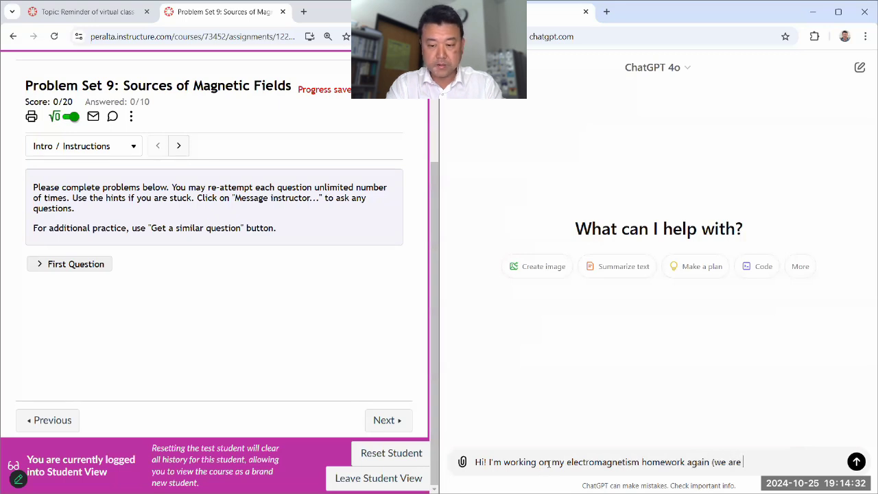
{"action": "type", "text": "in magnetostatics"}
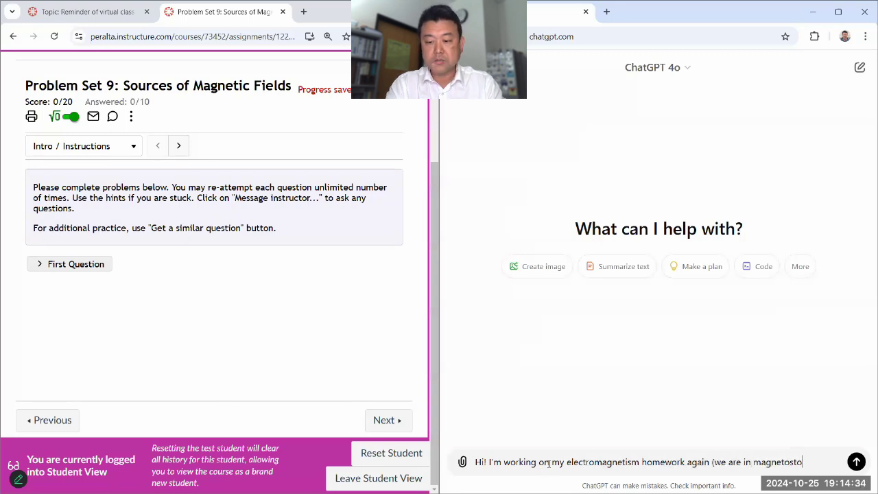
{"action": "type", "text": " now)"}
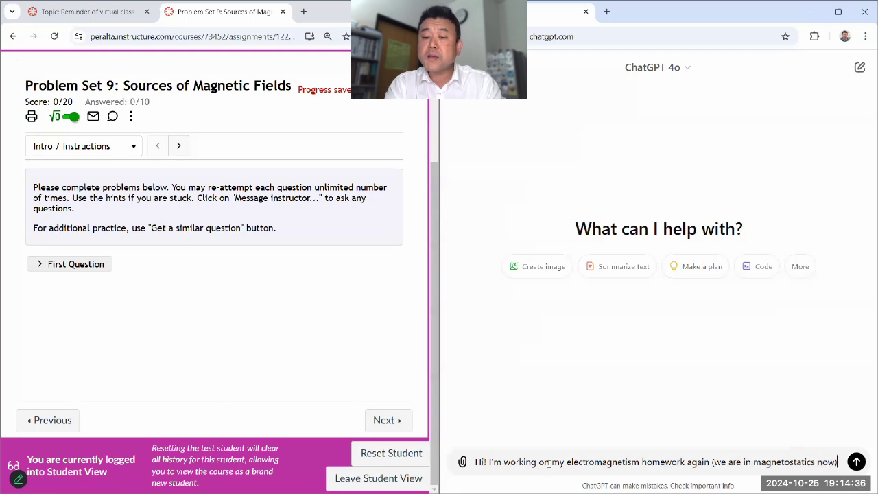
{"action": "type", "text": ". Can you please"}
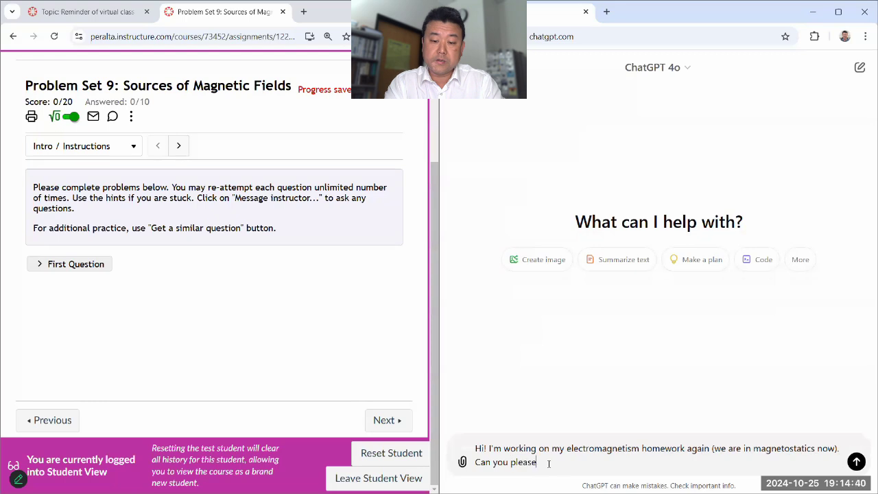
{"action": "type", "text": " help me again? "}
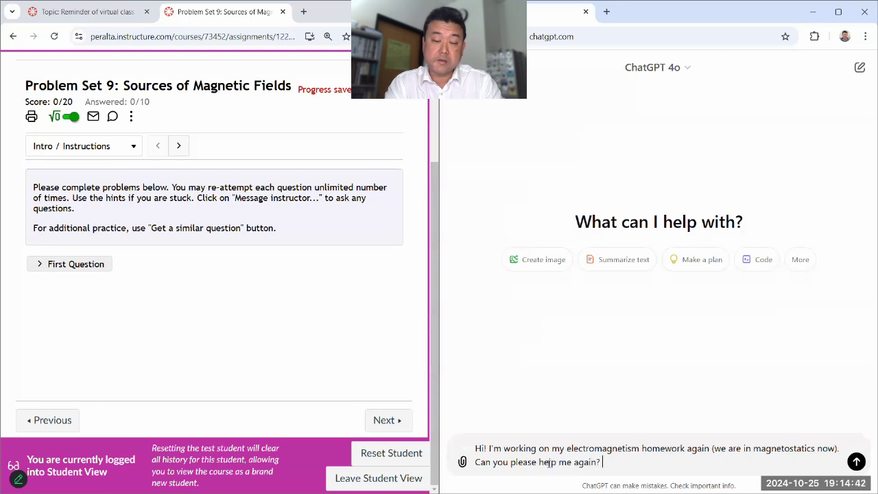
- Continue the ChatGPT message with "Like before, I really want to make sure that I learn the material because I"
{"action": "type", "text": "Li"}
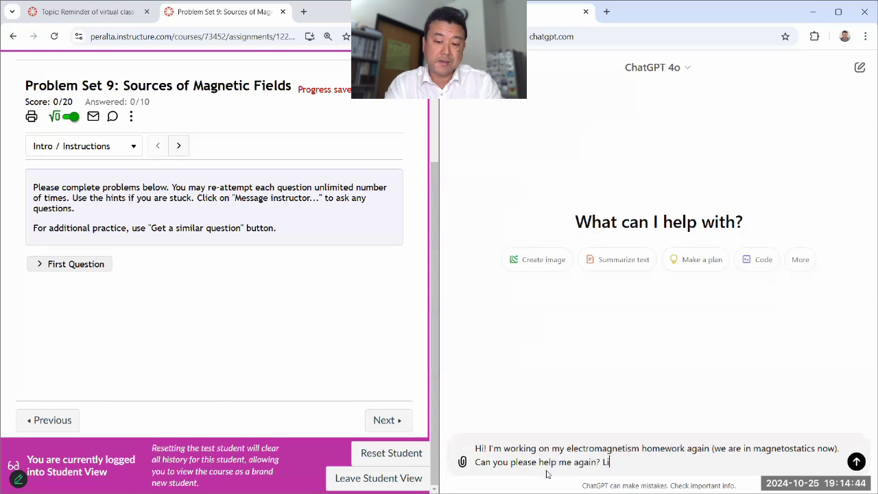
{"action": "type", "text": "ke before, I real"}
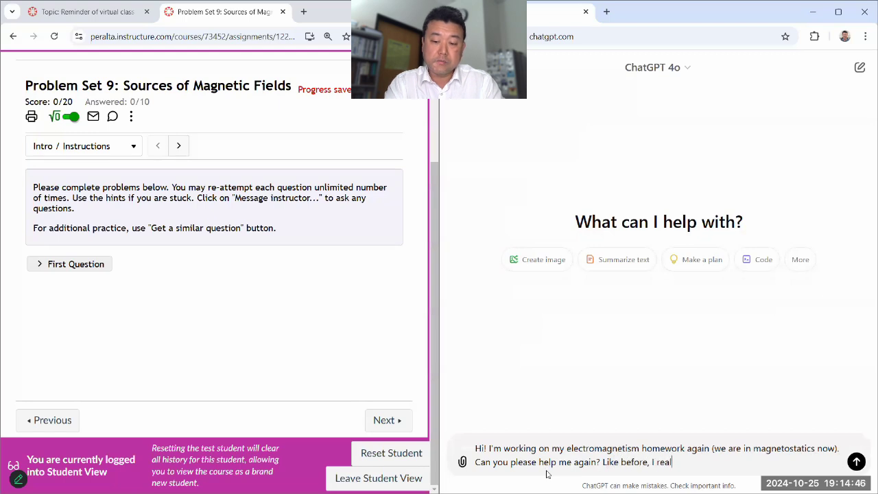
{"action": "type", "text": "ly want to make sur"}
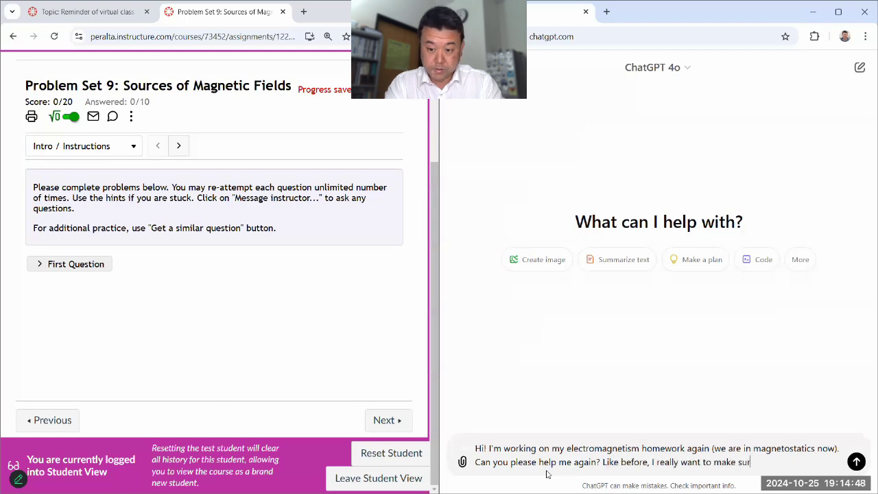
{"action": "type", "text": "e that I learn the "}
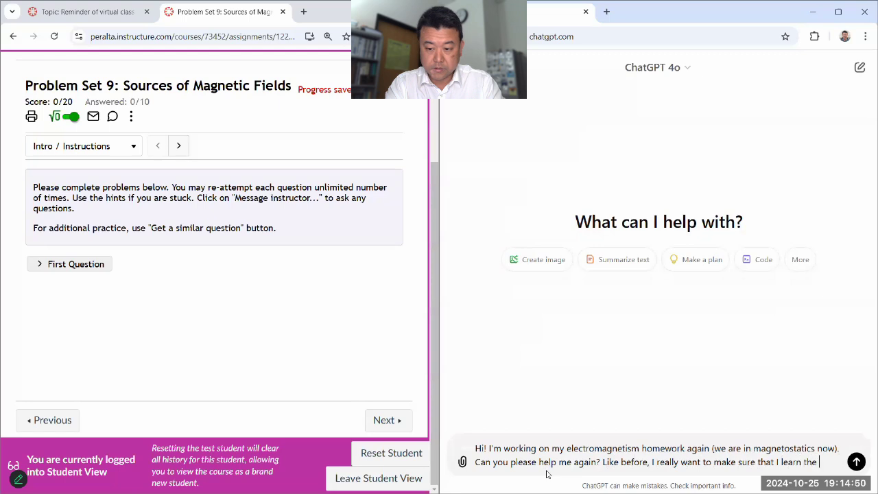
{"action": "type", "text": "material because I "}
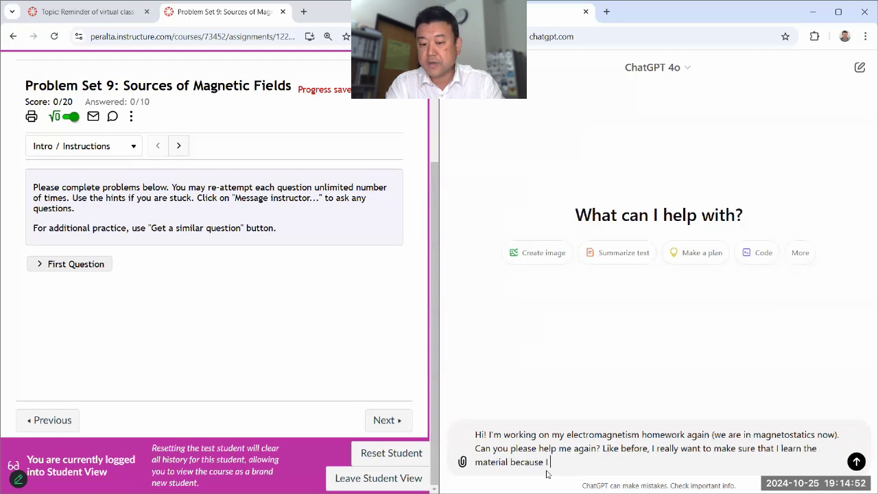
- Extend the message with "need to prepare for the oral exam with my professor, where they will be asking"
{"action": "type", "text": "need to prepare f"}
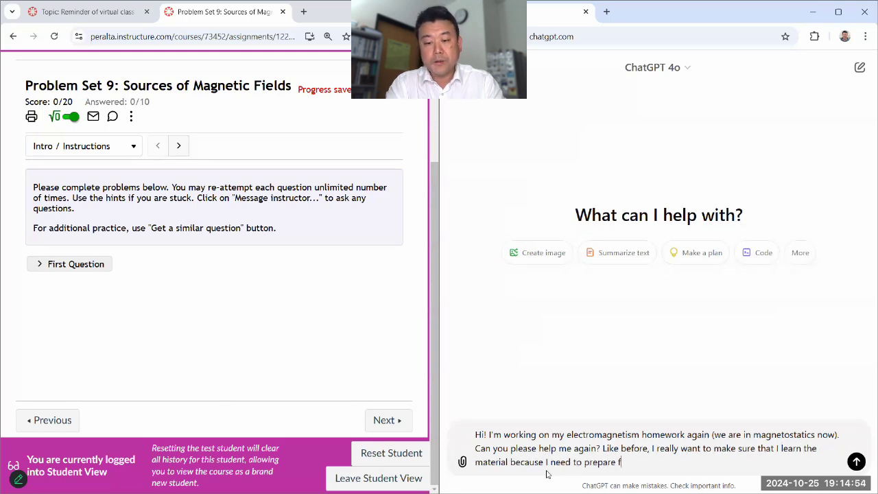
{"action": "type", "text": "or the oral "}
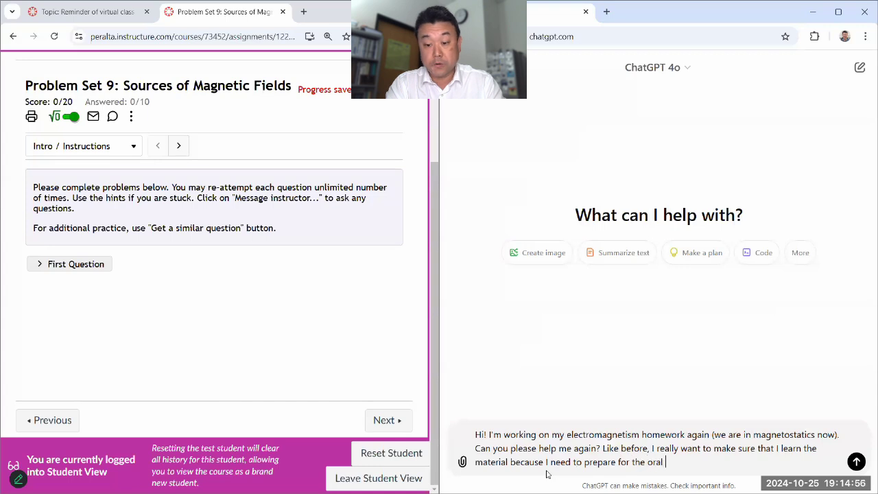
{"action": "type", "text": "exam with my profe"}
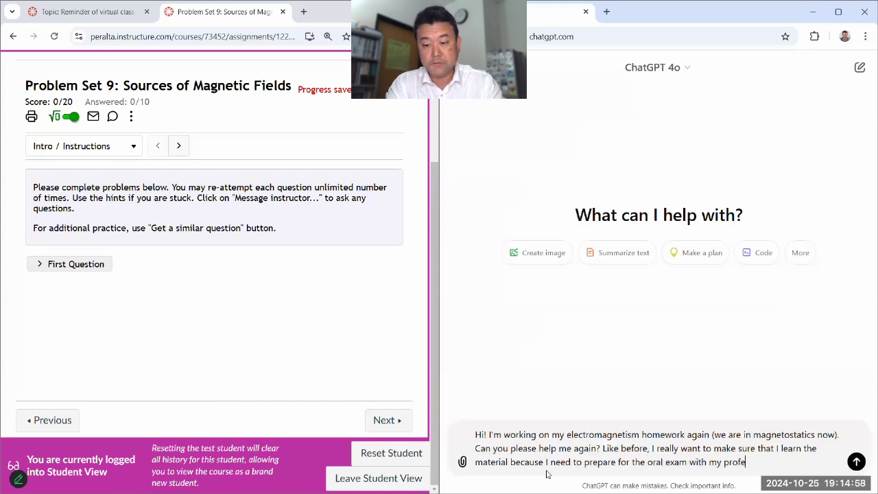
{"action": "type", "text": "ssor. where"}
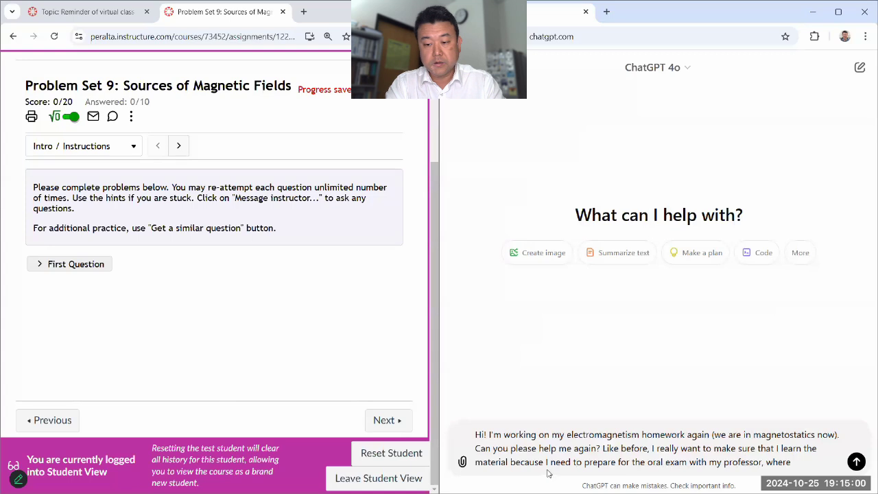
{"action": "type", "text": " they will be asking"}
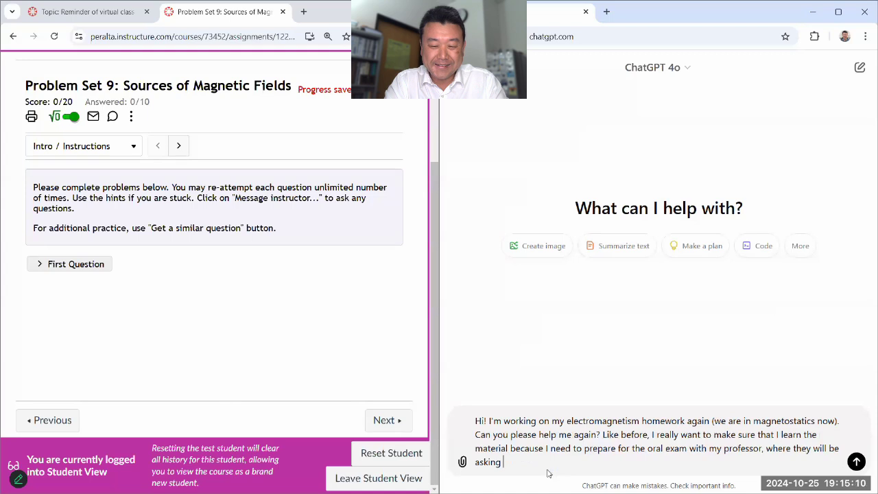
- Complete the sentence with "these questions and ask me to work the problems out myself without any help."
{"action": "type", "text": "these quest"}
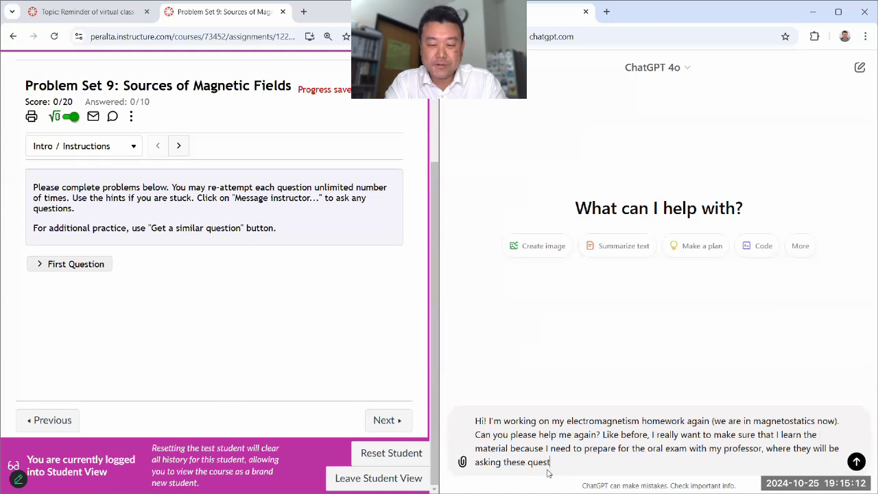
{"action": "type", "text": "ions and ask "}
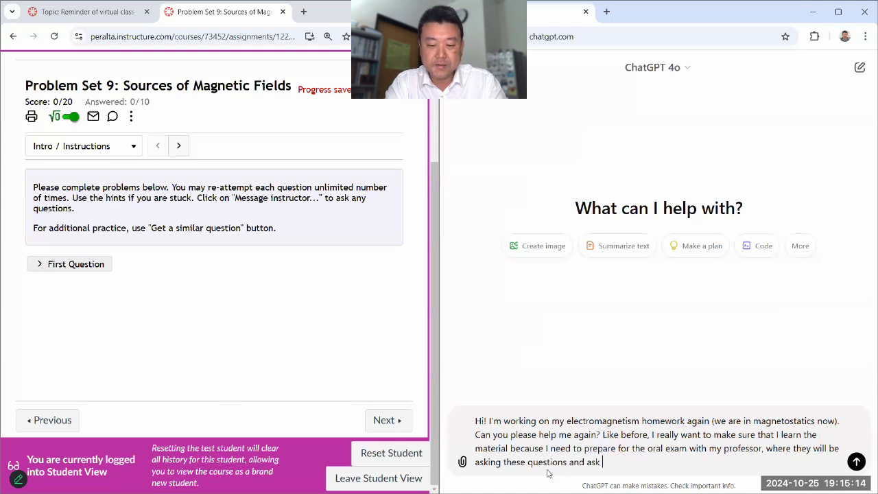
{"action": "type", "text": "me to work them out"}
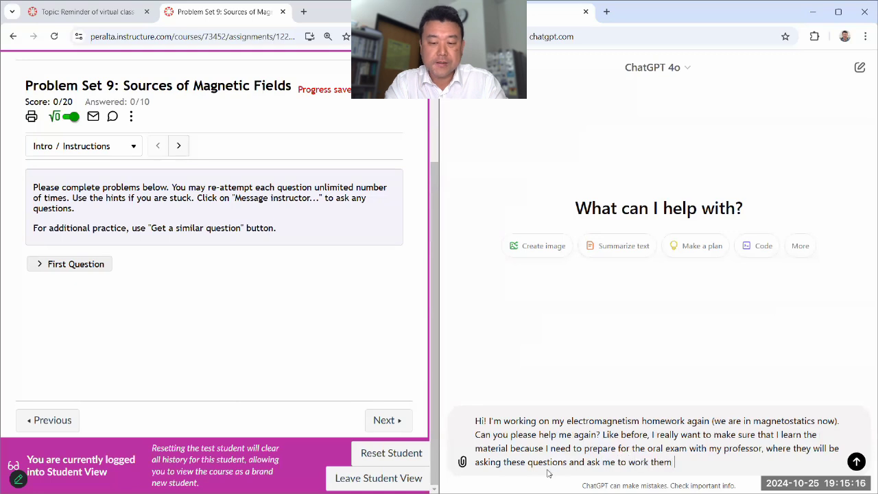
{"action": "key", "text": "BackSpace"}
{"action": "key", "text": "BackSpace"}
{"action": "key", "text": "BackSpace"}
{"action": "key", "text": "BackSpace"}
{"action": "key", "text": "BackSpace"}
{"action": "type", "text": "problems out "}
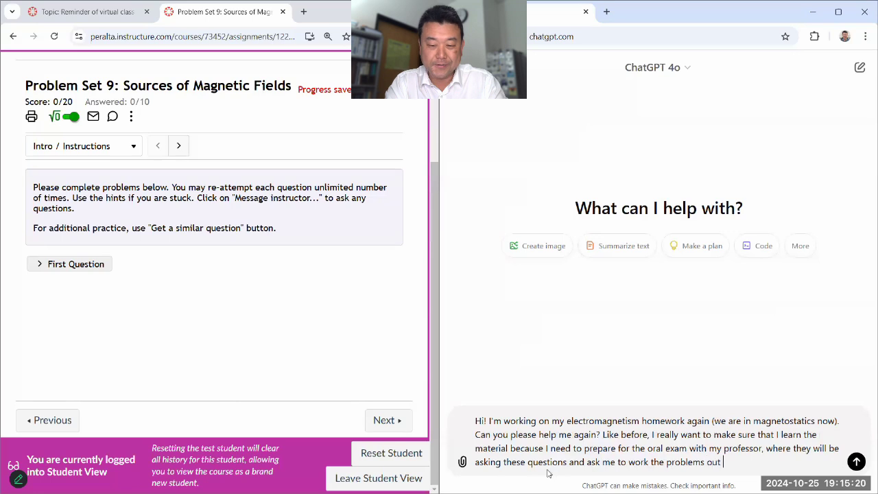
{"action": "type", "text": "myself wi"}
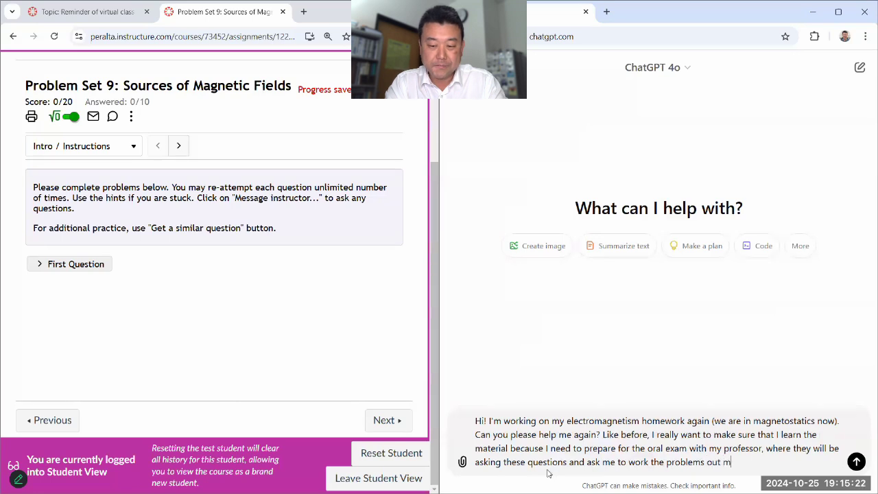
{"action": "type", "text": "ny help."}
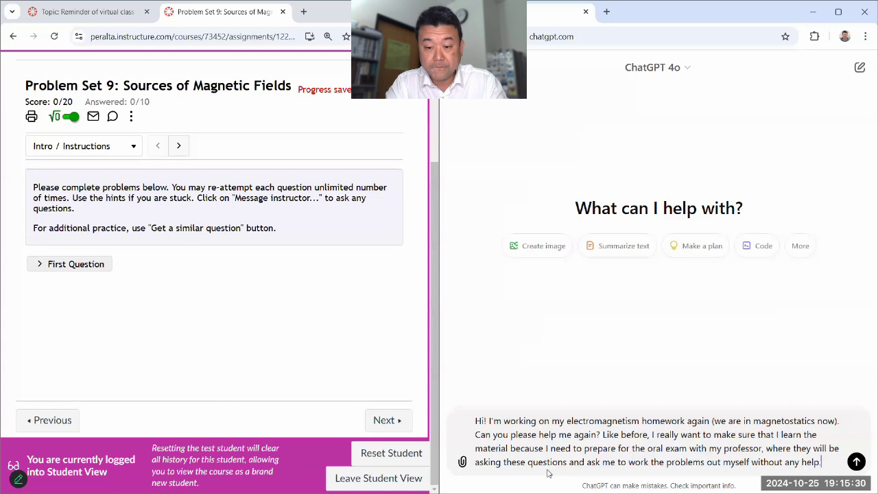
- Add "Please don't give me the full solution right away, but help me with each step I'm stuck on." and send the message
{"action": "type", "text": "Please d"}
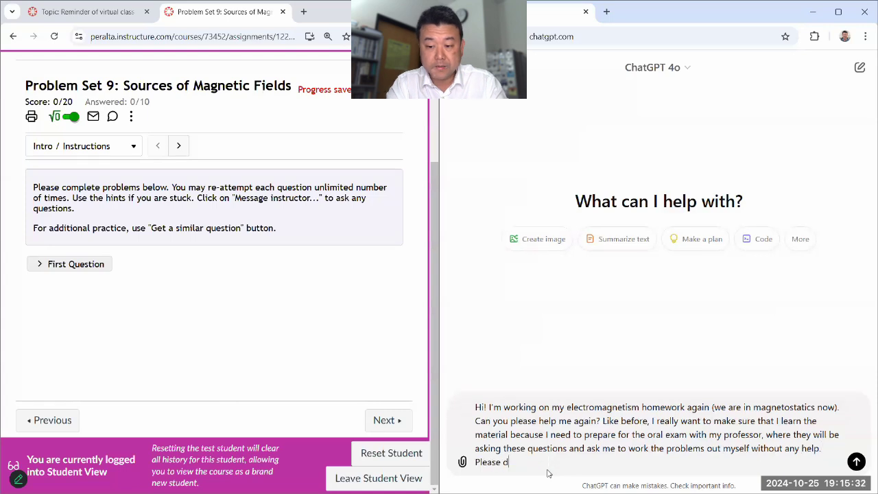
{"action": "type", "text": "on't give me the full solution right awa"}
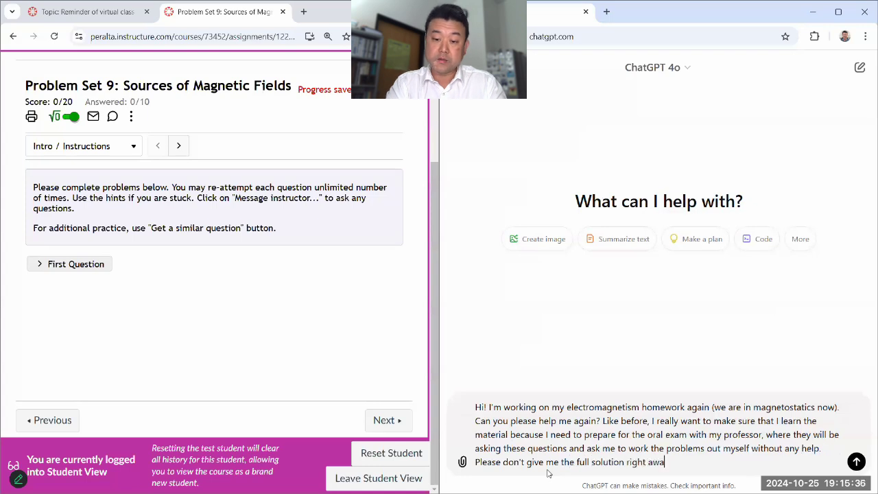
{"action": "type", "text": "y, but help me "}
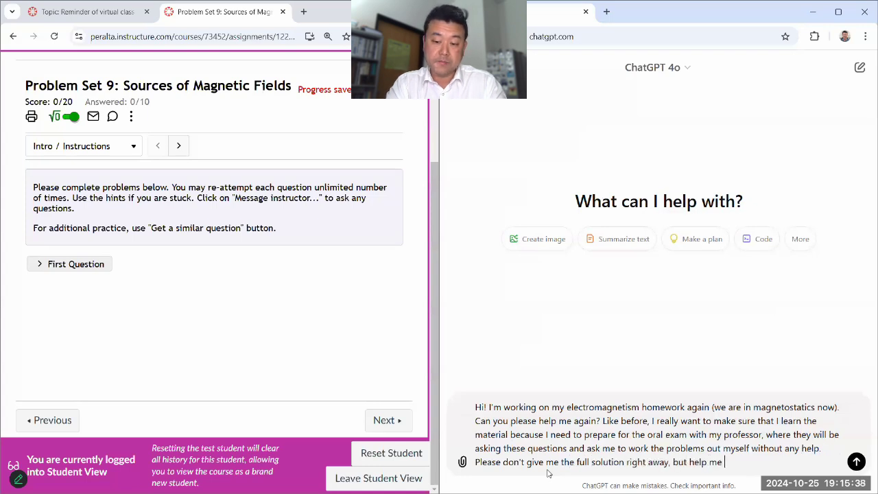
{"action": "type", "text": "with each step "}
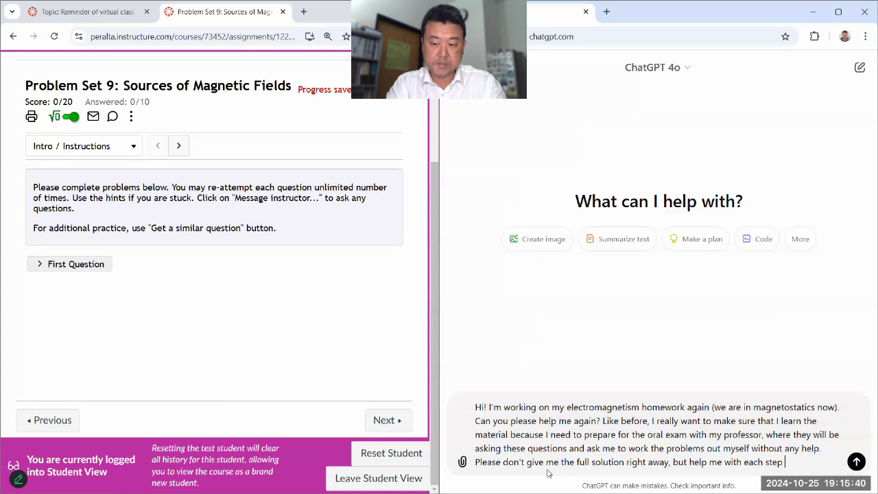
{"action": "type", "text": "if I'm stuck."}
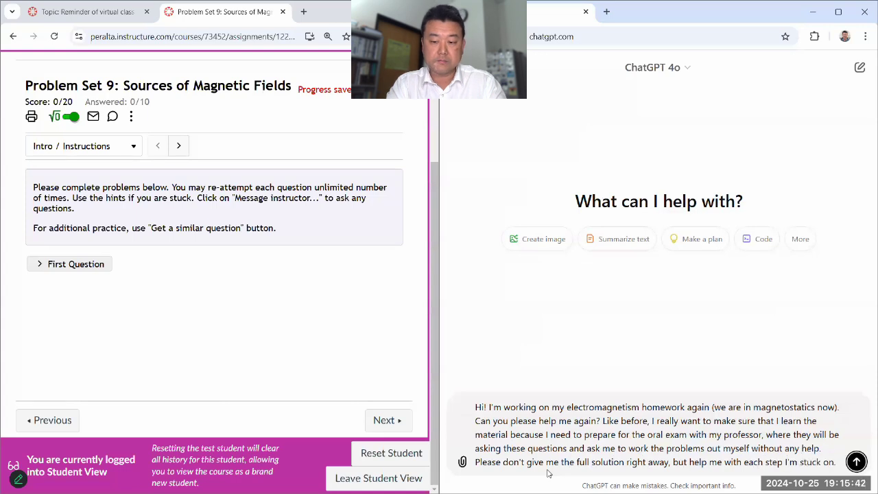
{"action": "key", "text": "Return"}
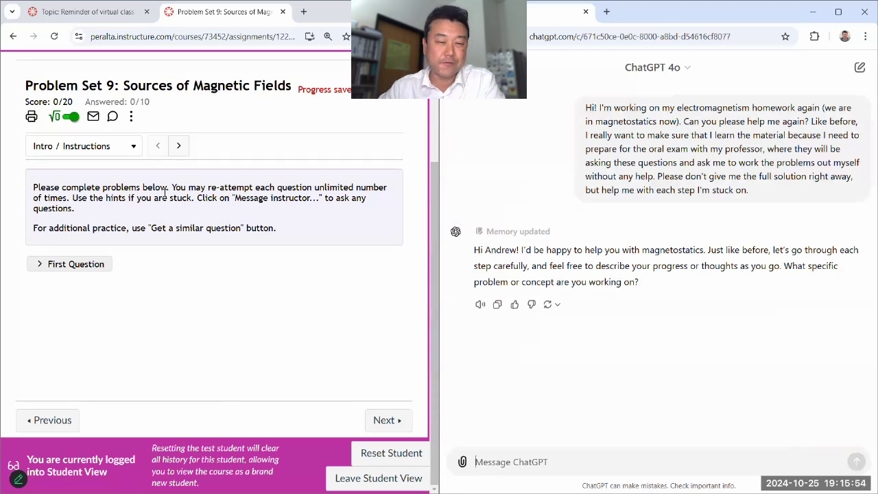
- Open Question 1 of Problem Set 9 and look over the assignment's list of questions
{"action": "left_click", "coordinate": [186, 148]}
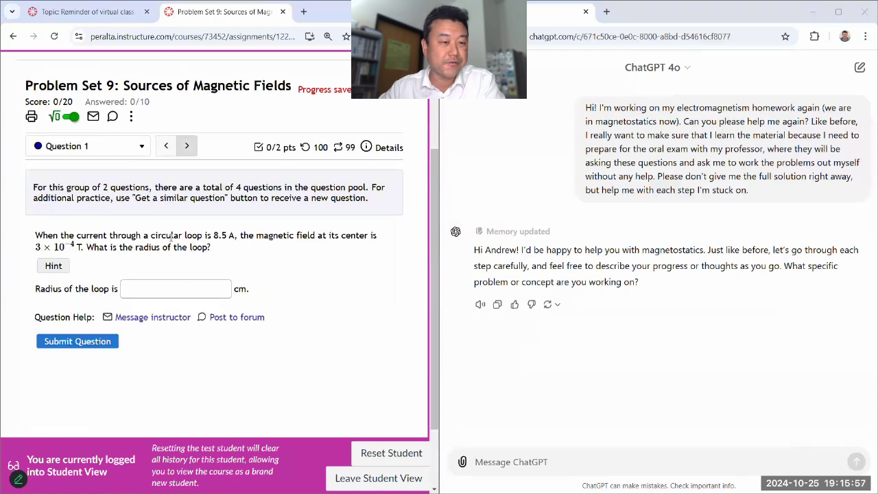
{"action": "left_click", "coordinate": [127, 146]}
{"action": "scroll", "coordinate": [283, 198], "scroll_direction": "down", "scroll_amount": 1}
{"action": "scroll", "coordinate": [283, 199], "scroll_direction": "up", "scroll_amount": 2}
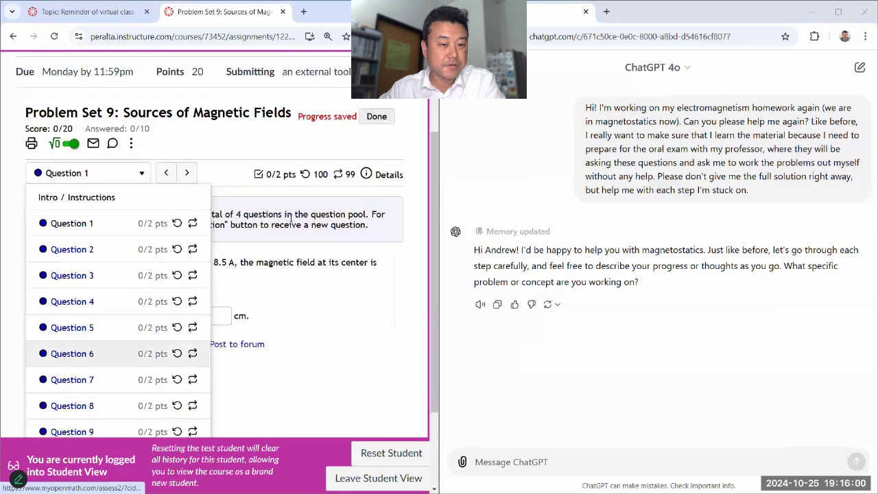
{"action": "left_click", "coordinate": [237, 219]}
{"action": "scroll", "coordinate": [235, 223], "scroll_direction": "down", "scroll_amount": 1}
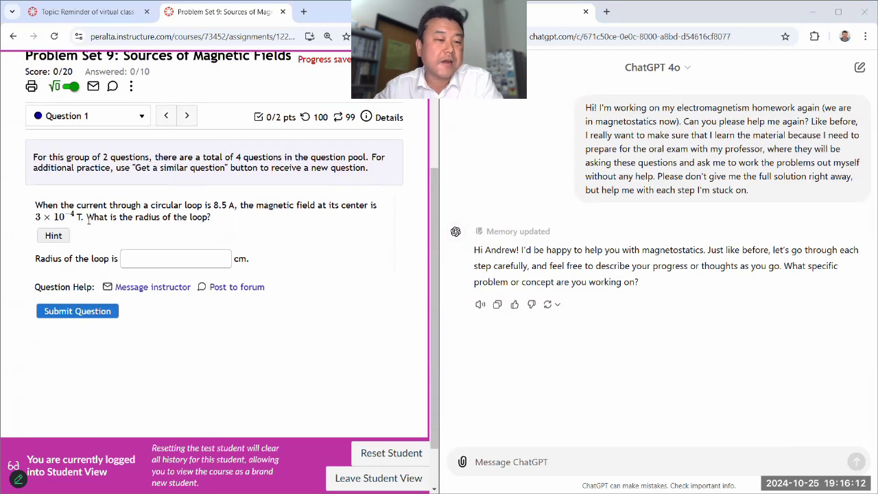
- Read Question 1 about the circular loop's radius and review its hint, leaving the hint closed
{"action": "left_click_drag", "start_coordinate": [33, 202], "coordinate": [339, 265]}
{"action": "left_click", "coordinate": [130, 215]}
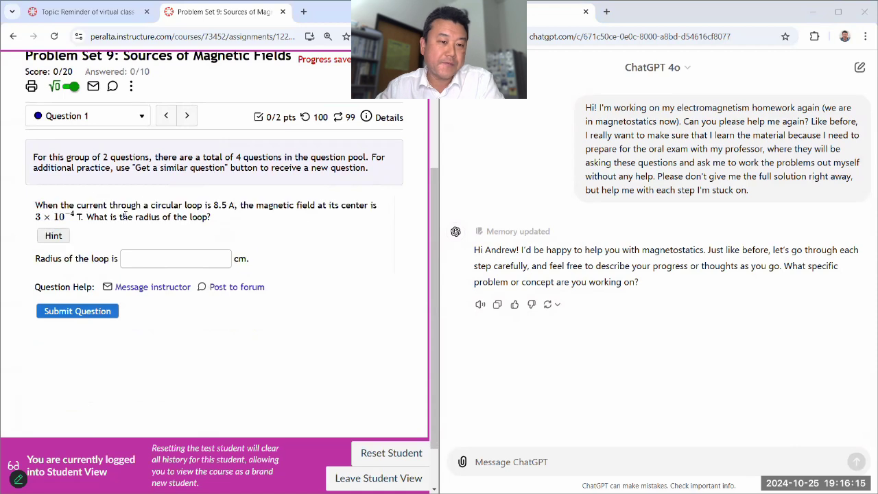
{"action": "left_click", "coordinate": [59, 236]}
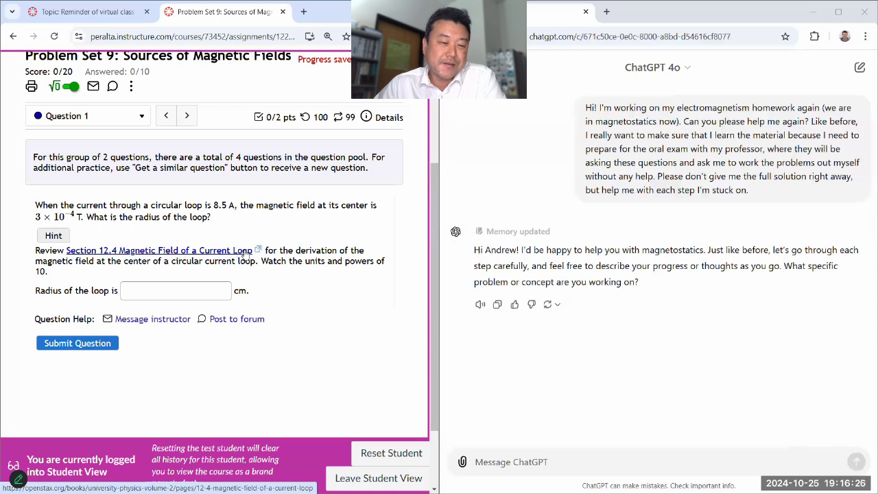
{"action": "left_click", "coordinate": [57, 236]}
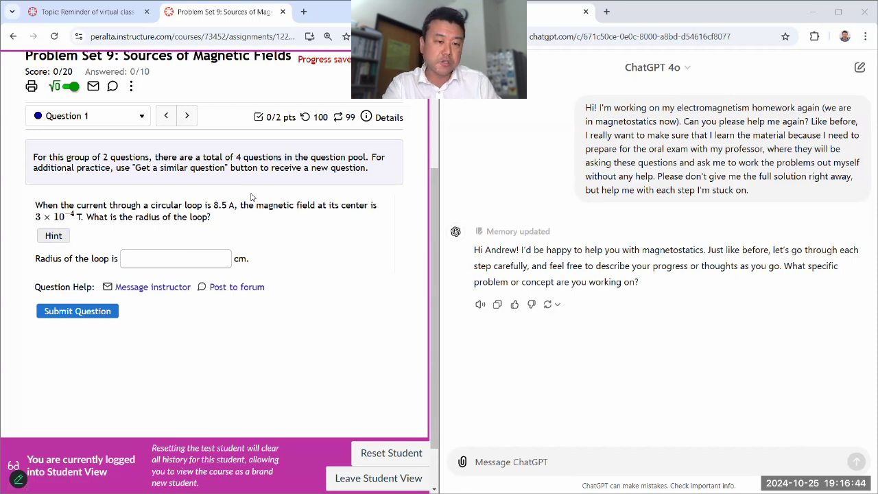
{"action": "left_click", "coordinate": [57, 239]}
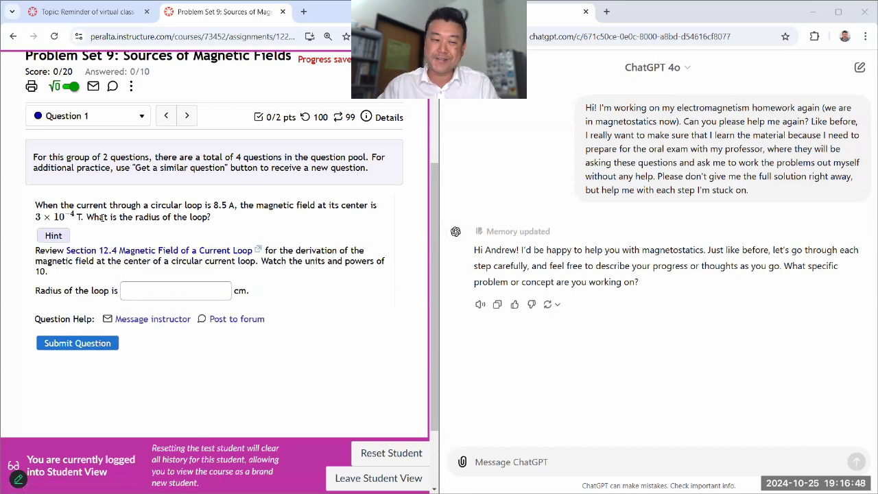
{"action": "left_click", "coordinate": [52, 236]}
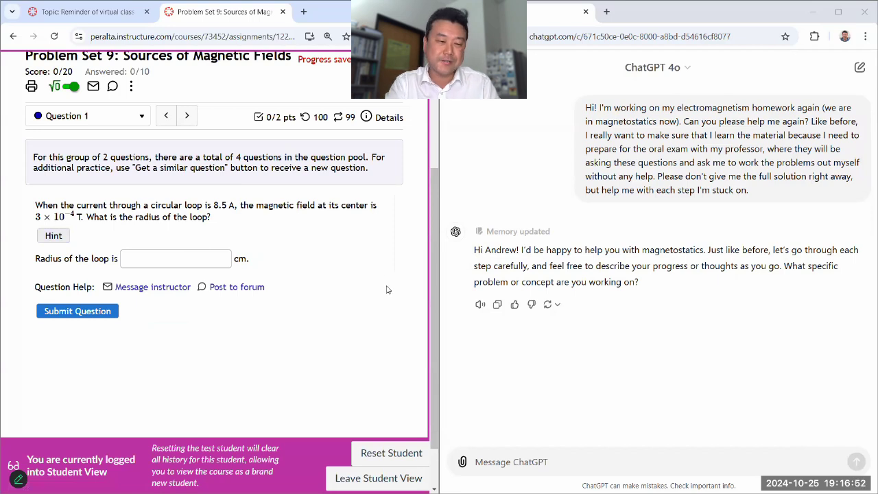
- Capture the Question 1 problem text and answer field as a screenshot and send it to ChatGPT with the message "So, I got this question ..."
{"action": "key", "text": "super+shift+s"}
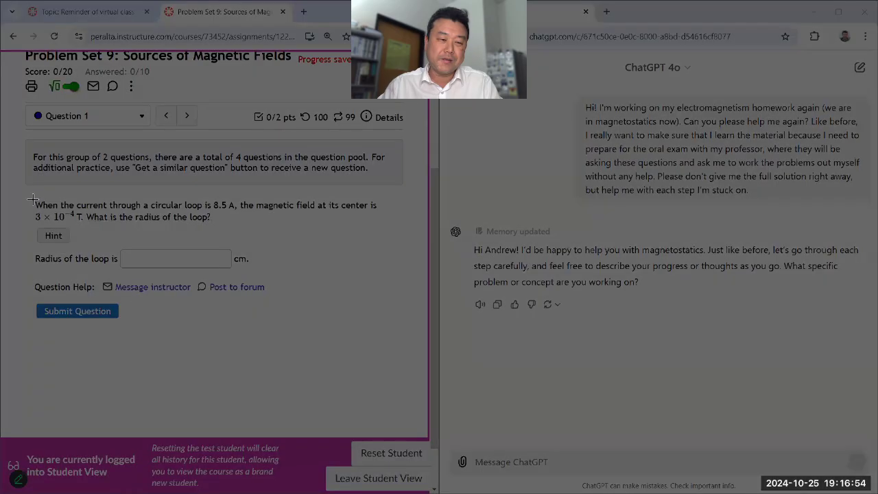
{"action": "left_click_drag", "start_coordinate": [27, 196], "coordinate": [384, 274]}
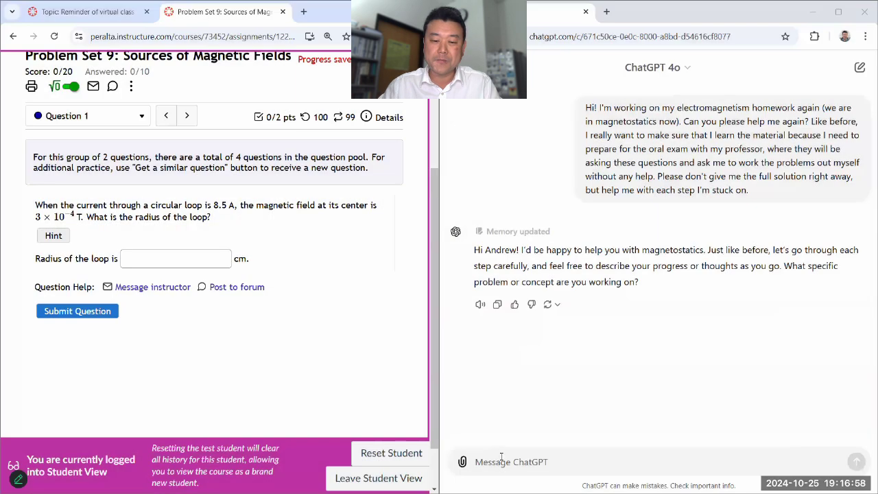
{"action": "left_click", "coordinate": [503, 461]}
{"action": "key", "text": "ctrl+v"}
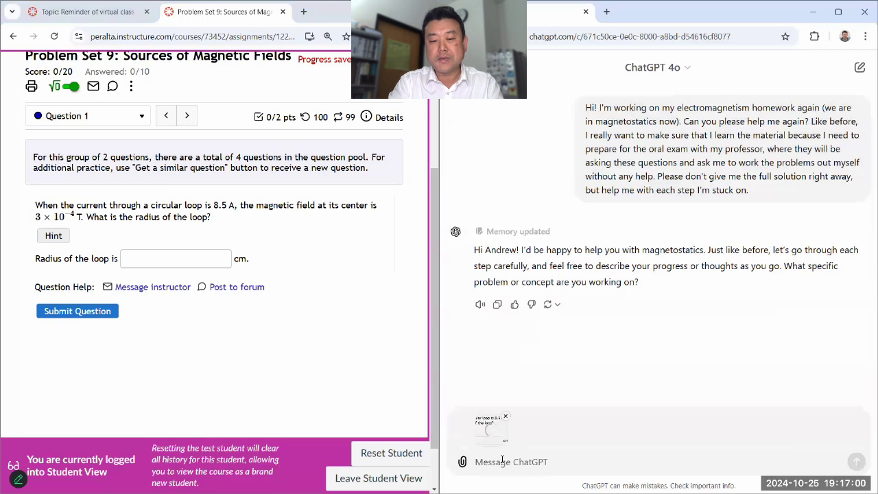
{"action": "type", "text": "So, I got this"}
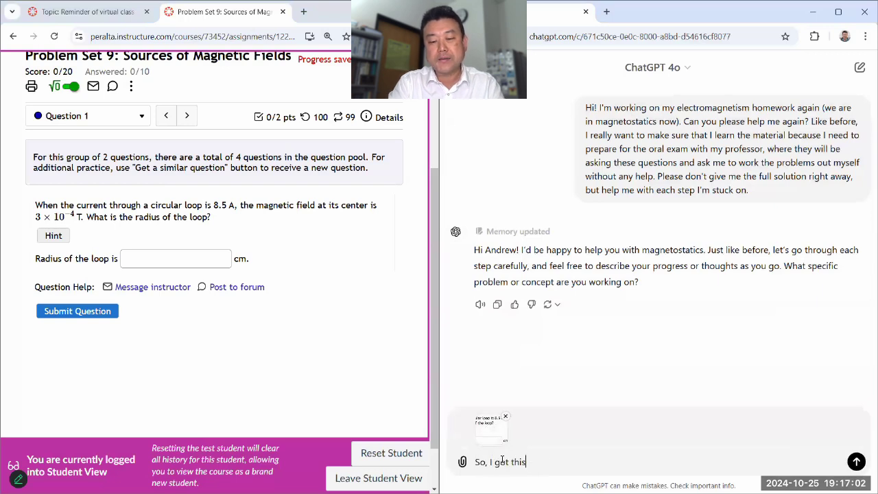
{"action": "type", "text": " question ..."}
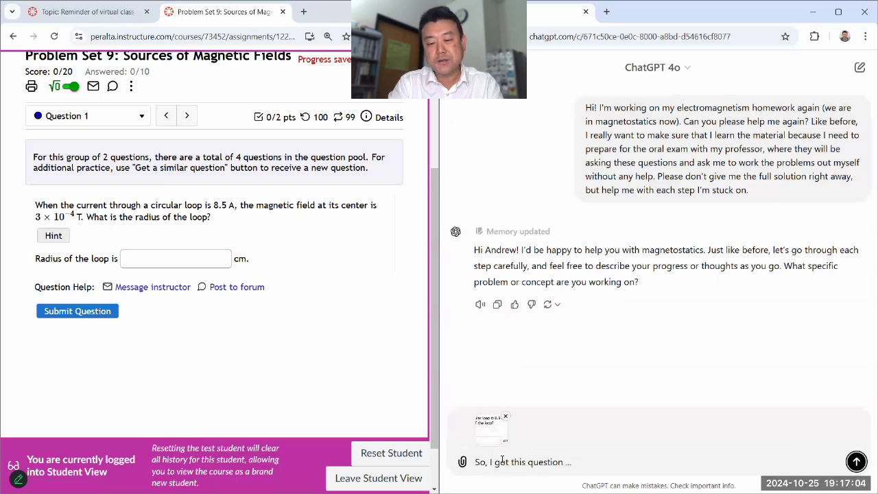
{"action": "key", "text": "Return"}
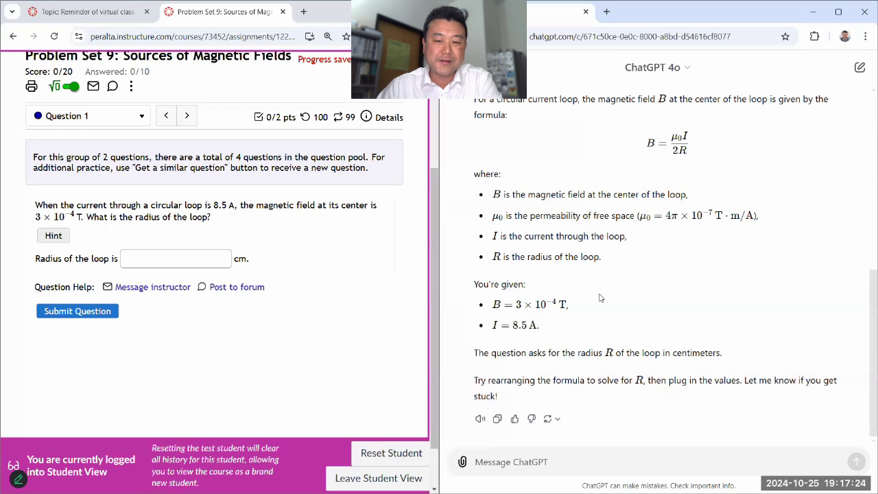
- Launch the Windows Calculator, shrink its height slightly and place it over the assignment page, clear of ChatGPT's formula
{"action": "key", "text": "super+r"}
{"action": "type", "text": "calc"}
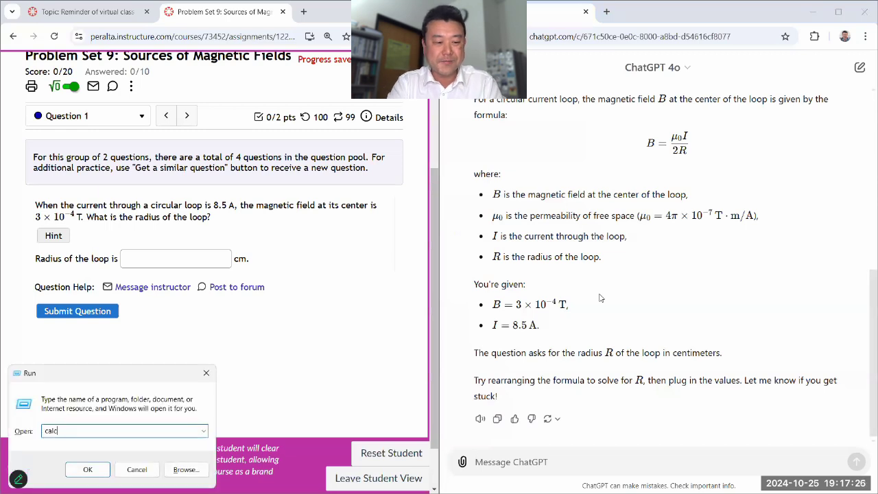
{"action": "key", "text": "Return"}
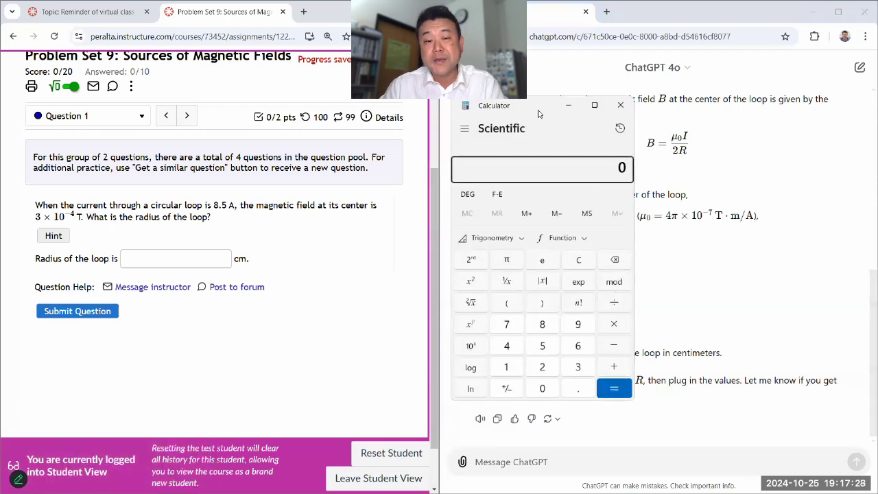
{"action": "left_click_drag", "start_coordinate": [541, 111], "coordinate": [358, 144]}
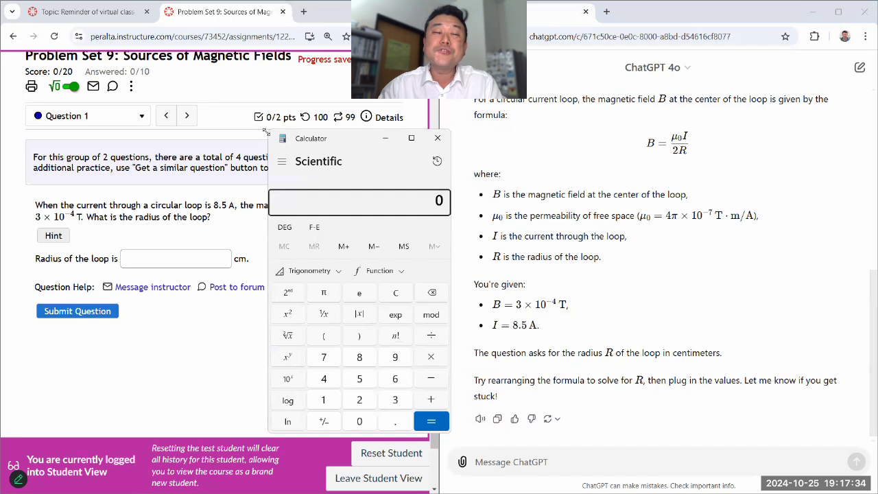
{"action": "left_click_drag", "start_coordinate": [266, 131], "coordinate": [267, 148]}
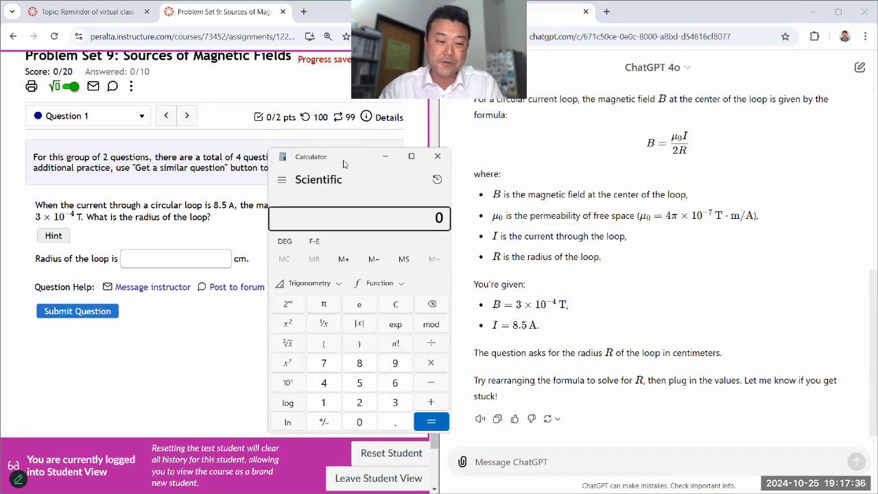
{"action": "left_click_drag", "start_coordinate": [343, 163], "coordinate": [329, 215]}
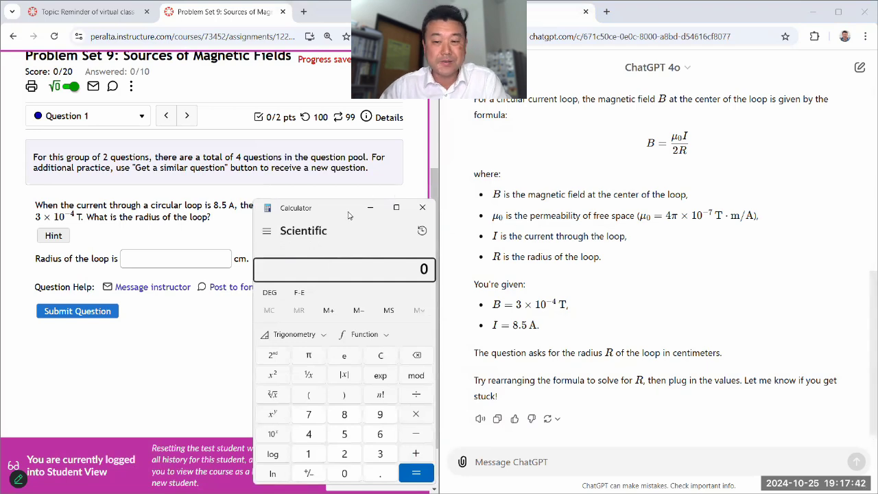
{"action": "type", "text": "4*p"}
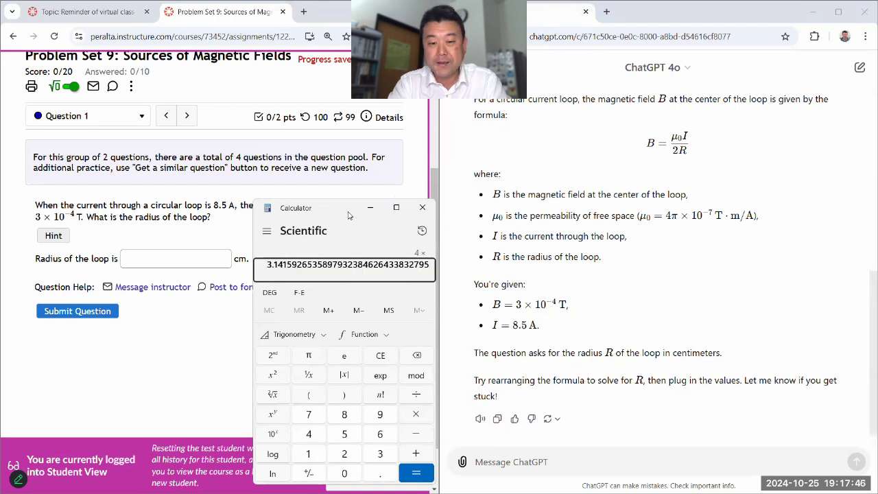
{"action": "type", "text": "*10"}
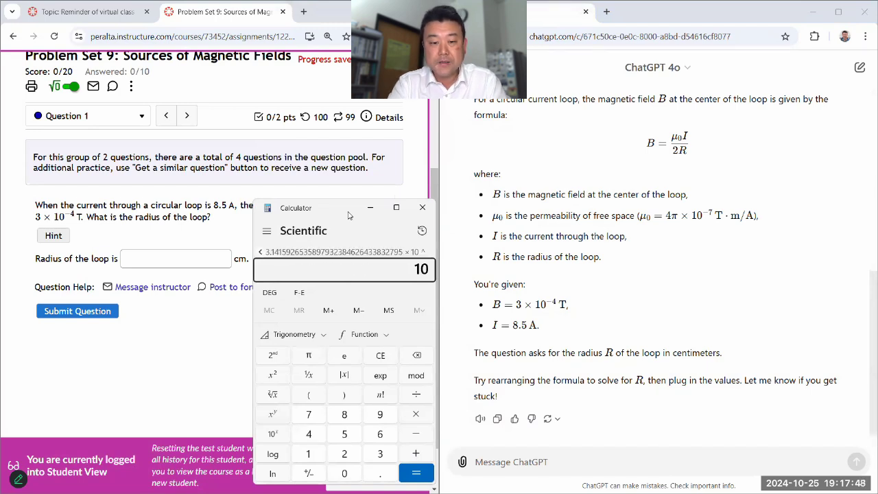
{"action": "type", "text": "^-7"}
{"action": "key", "text": "BackSpace"}
{"action": "type", "text": "^"}
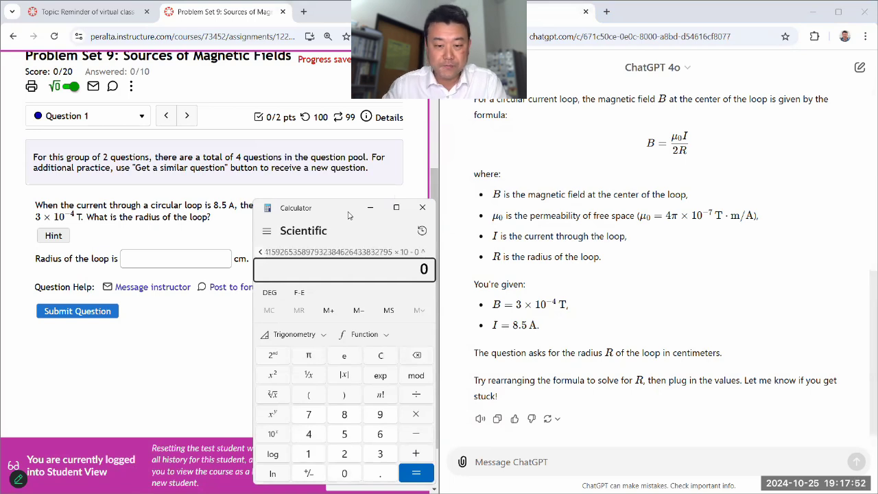
{"action": "key", "text": "Escape"}
- Enter 4 × π × 1e-7 in the calculator without evaluating it, and minimize the calculator
{"action": "type", "text": "4*p"}
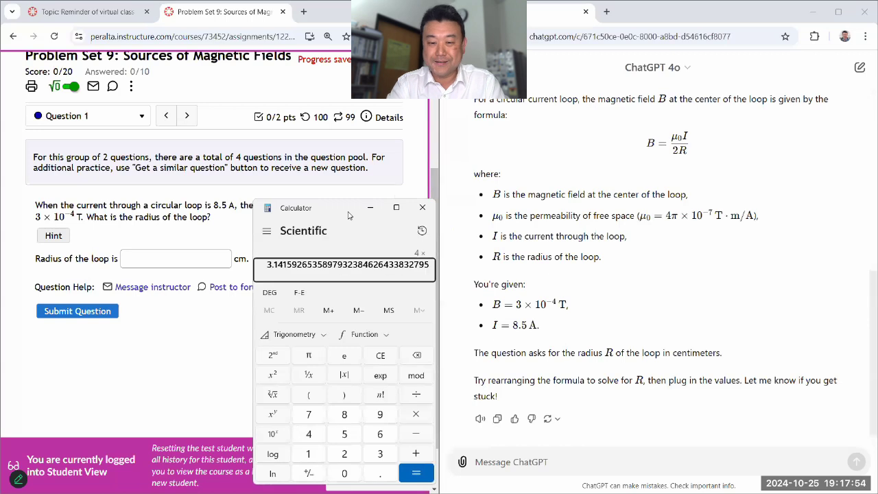
{"action": "type", "text": "*"}
{"action": "type", "text": "1"}
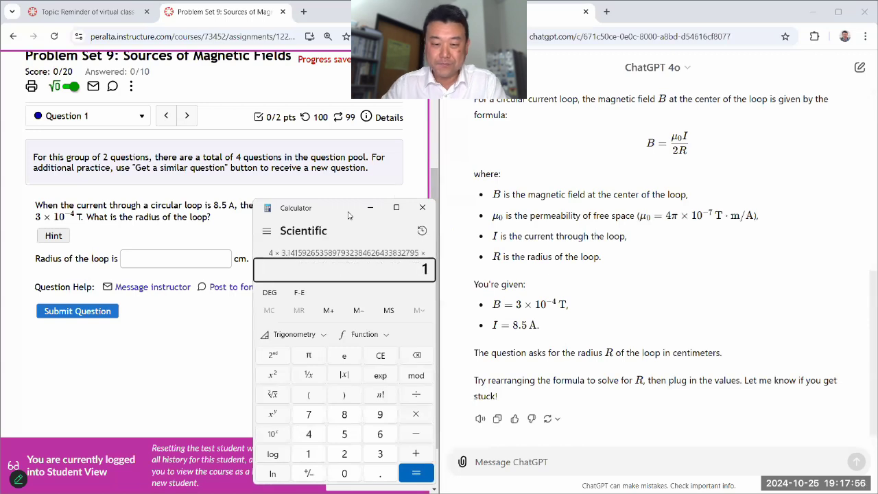
{"action": "left_click", "coordinate": [384, 377]}
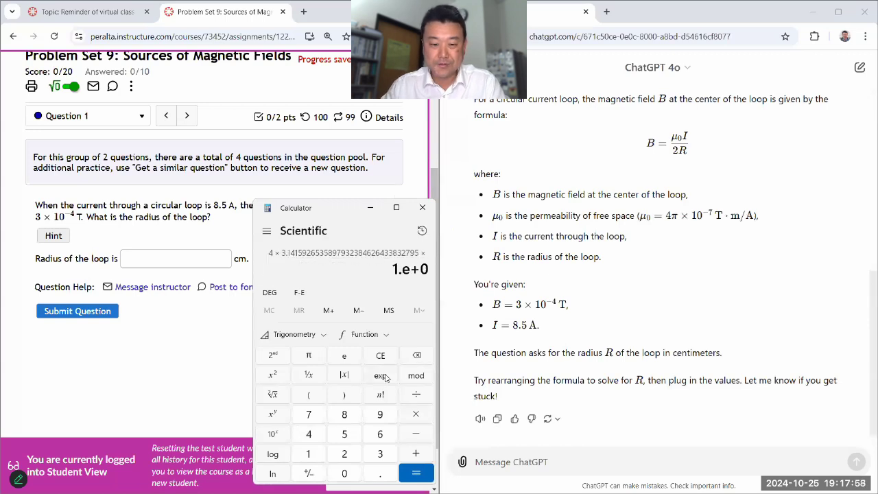
{"action": "type", "text": "7"}
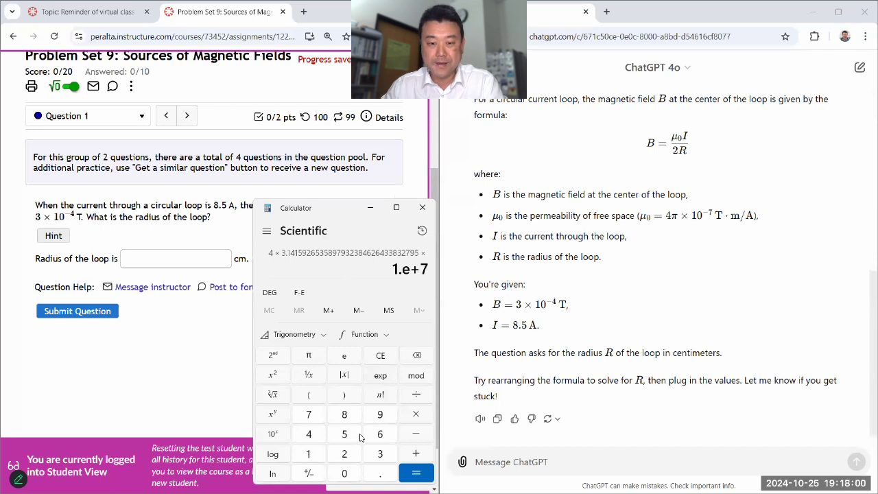
{"action": "key", "text": "F9"}
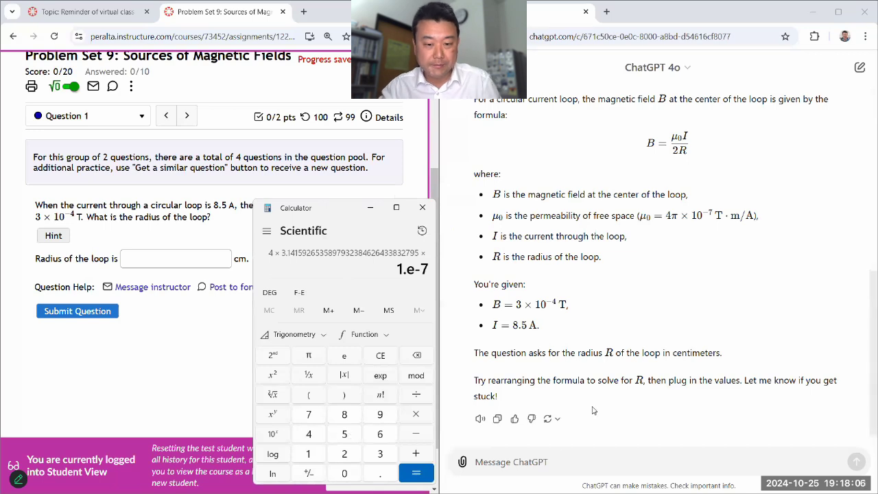
{"action": "left_click", "coordinate": [370, 207]}
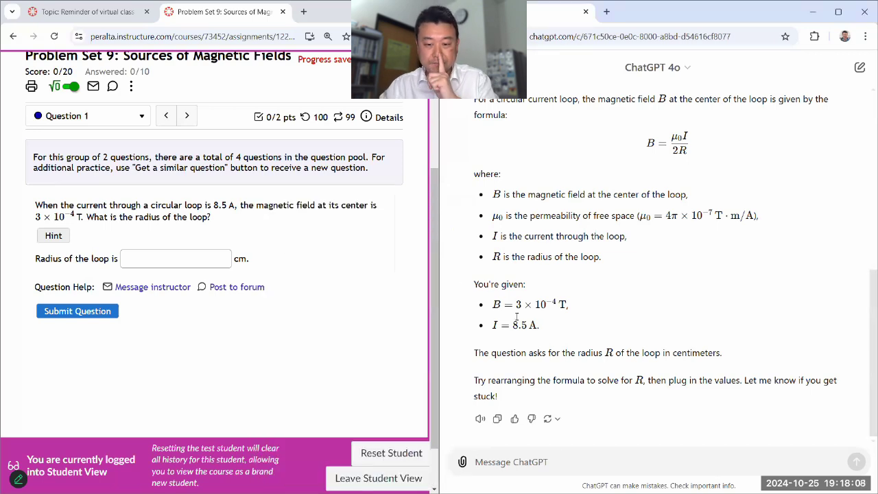
{"action": "left_click_drag", "start_coordinate": [507, 352], "coordinate": [641, 353]}
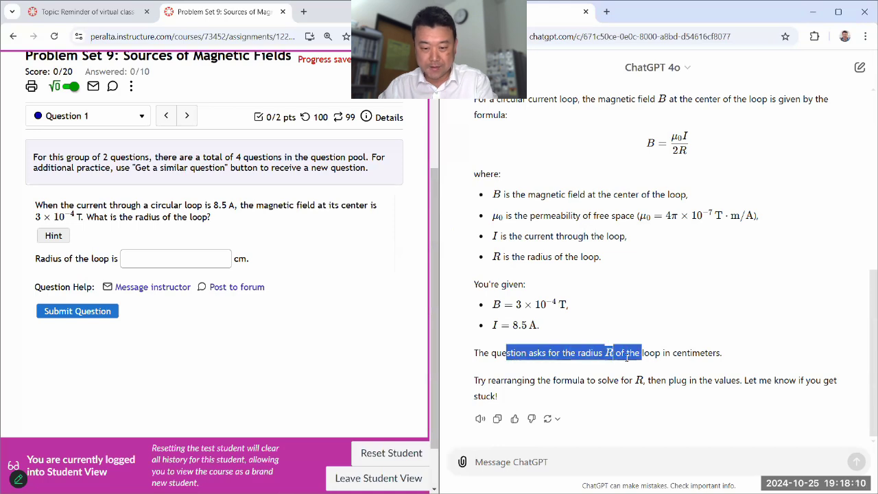
{"action": "left_click_drag", "start_coordinate": [481, 380], "coordinate": [680, 380]}
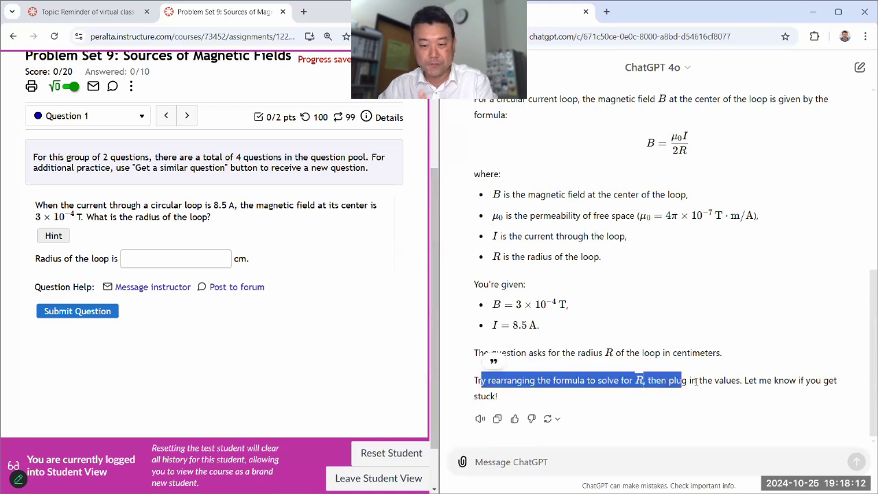
{"action": "left_click", "coordinate": [717, 355]}
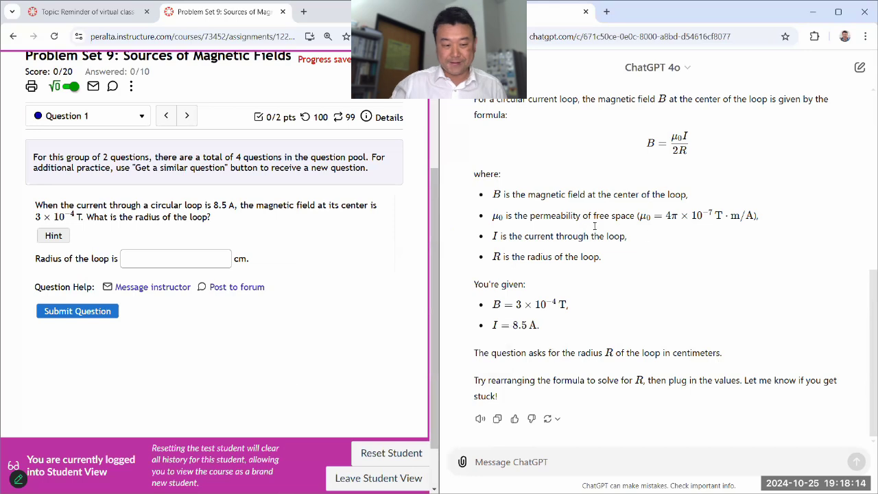
- Set the annotation pen to green, with its toolbar laid out horizontally, then underline the formula B = μ0I/2R and draw an arrow after it
{"action": "left_click", "coordinate": [18, 478]}
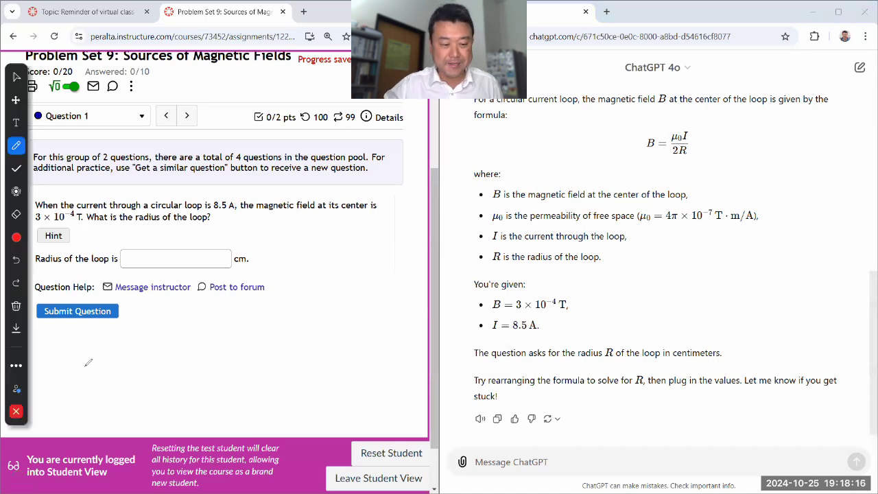
{"action": "mouse_move", "coordinate": [25, 74]}
{"action": "left_mouse_down"}
{"action": "mouse_move", "coordinate": [271, 447]}
{"action": "mouse_move", "coordinate": [271, 474]}
{"action": "left_mouse_up"}
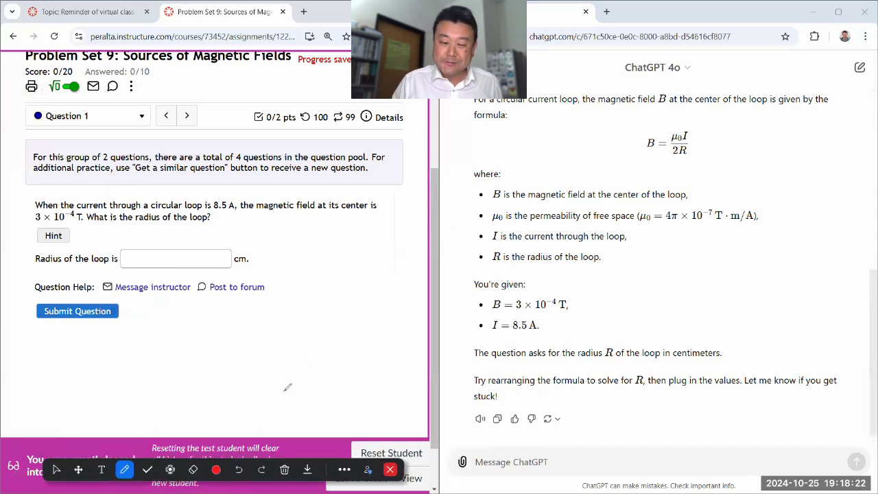
{"action": "left_click", "coordinate": [217, 469]}
{"action": "left_click", "coordinate": [233, 438]}
{"action": "mouse_move", "coordinate": [645, 162]}
{"action": "left_mouse_down"}
{"action": "mouse_move", "coordinate": [691, 160]}
{"action": "mouse_move", "coordinate": [703, 139]}
{"action": "mouse_move", "coordinate": [704, 150]}
{"action": "left_mouse_up"}
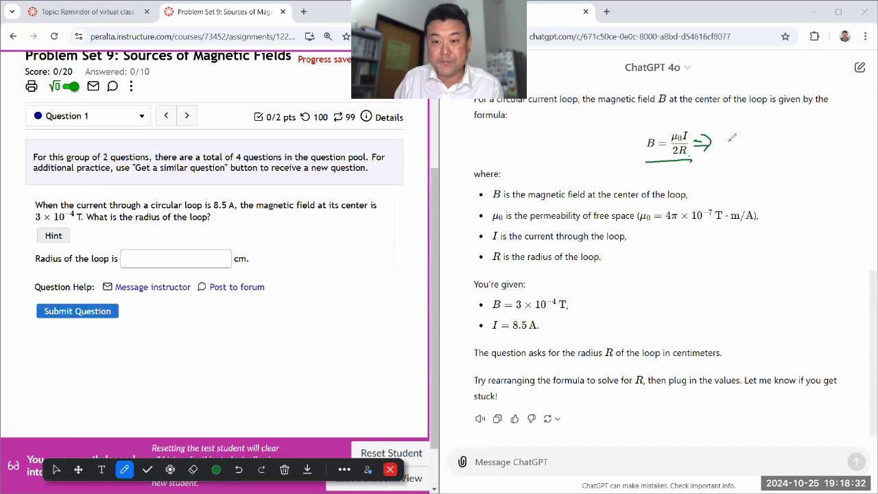
- Handwrite the rearranged formula R = μ0I/2B after the arrow and return to the normal mouse pointer
{"action": "mouse_move", "coordinate": [733, 129]}
{"action": "left_mouse_down"}
{"action": "mouse_move", "coordinate": [735, 152]}
{"action": "mouse_move", "coordinate": [746, 138]}
{"action": "left_mouse_up"}
{"action": "left_click_drag", "start_coordinate": [737, 145], "coordinate": [747, 144]}
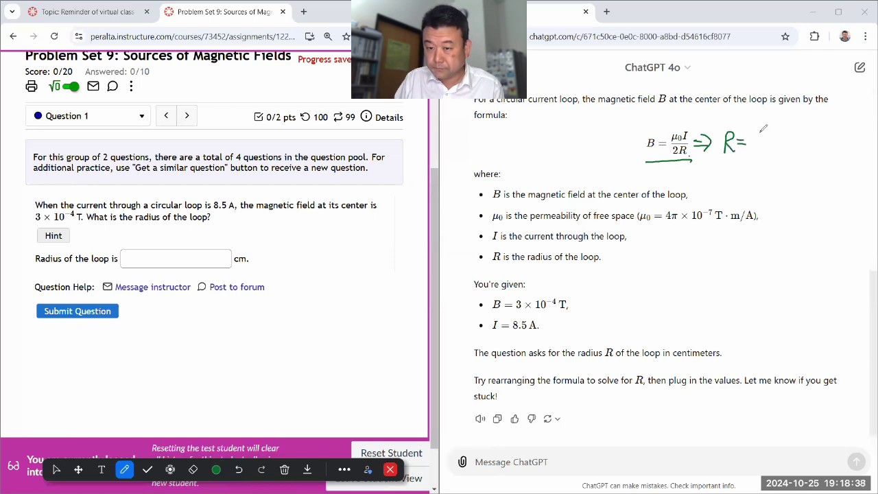
{"action": "mouse_move", "coordinate": [762, 127]}
{"action": "left_mouse_down"}
{"action": "mouse_move", "coordinate": [760, 140]}
{"action": "mouse_move", "coordinate": [797, 122]}
{"action": "left_mouse_up"}
{"action": "left_click_drag", "start_coordinate": [789, 125], "coordinate": [790, 163]}
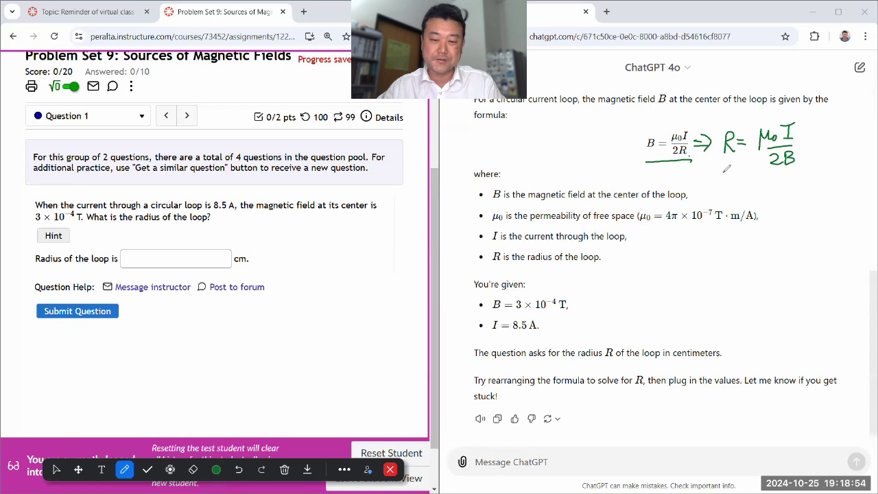
{"action": "left_click", "coordinate": [57, 469]}
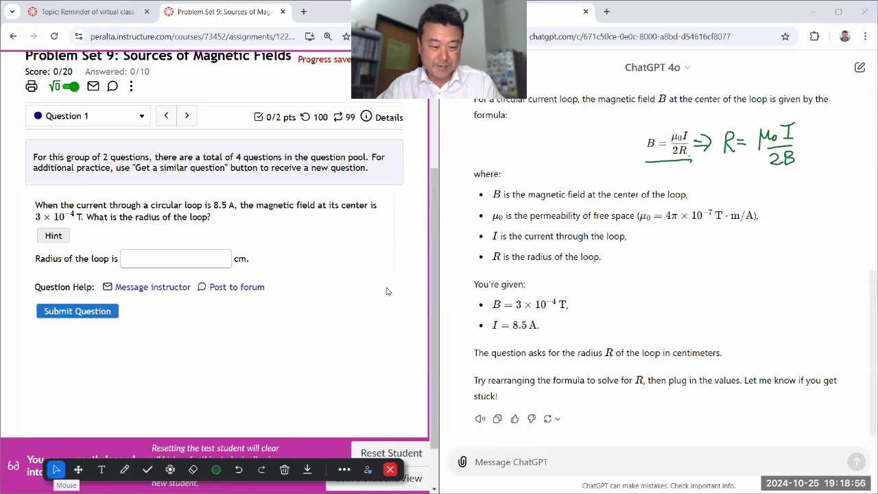
- Launch the Windows Calculator and place it over the assignment page, clear of the handwritten formula
{"action": "key", "text": "super+r"}
{"action": "type", "text": "calc"}
{"action": "key", "text": "Return"}
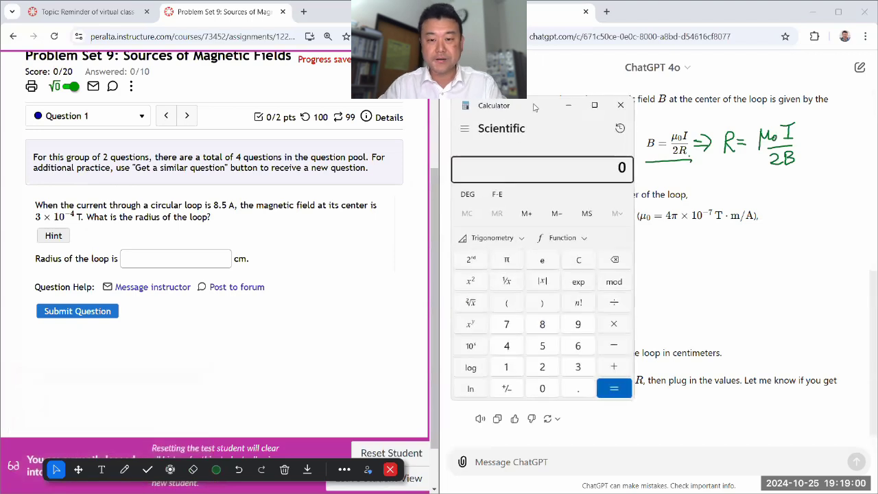
{"action": "left_click_drag", "start_coordinate": [531, 110], "coordinate": [339, 158]}
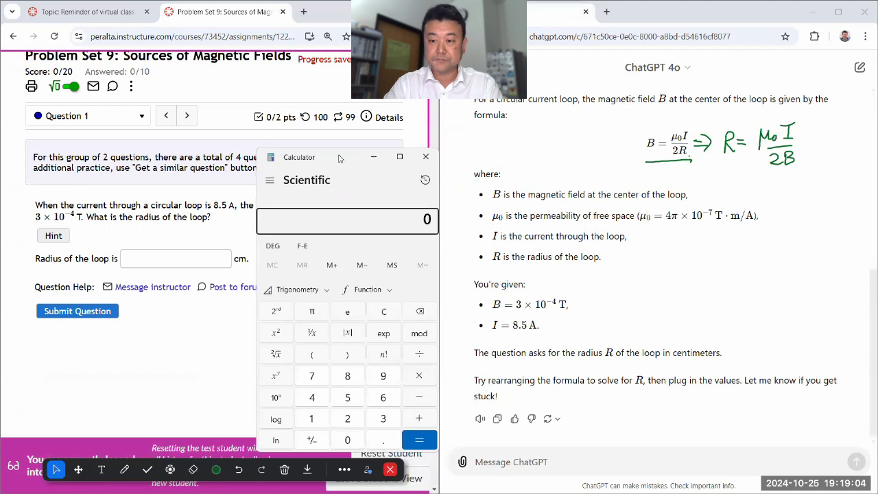
- Enter the numerator 4 × π × 1e-7 × 8.5 in the calculator
{"action": "key", "text": "4"}
{"action": "key", "text": "asterisk"}
{"action": "key", "text": "p"}
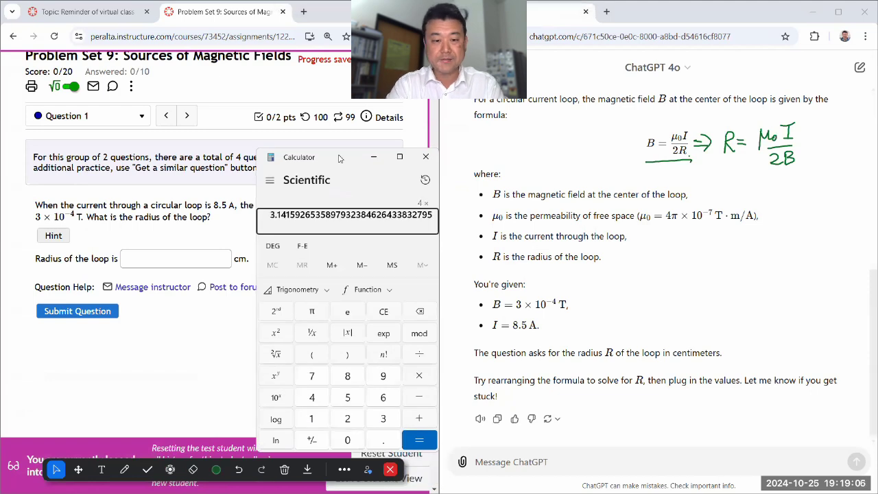
{"action": "key", "text": "asterisk"}
{"action": "key", "text": "1"}
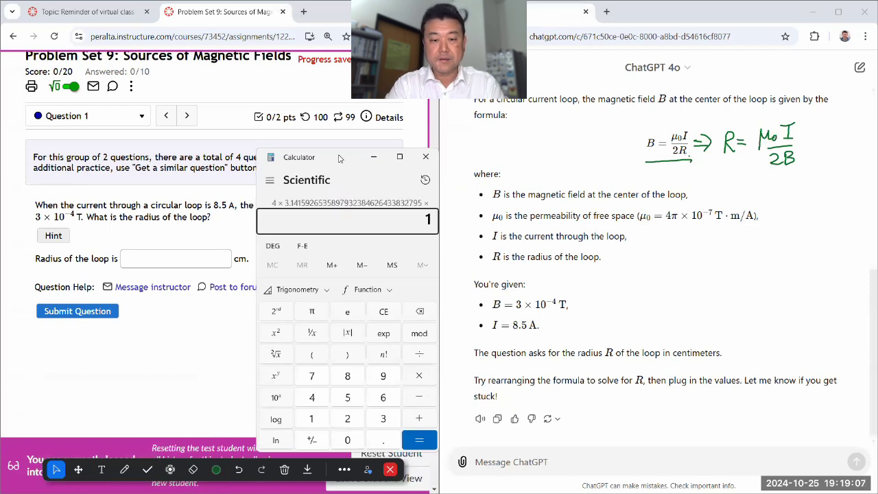
{"action": "left_click", "coordinate": [384, 339]}
{"action": "key", "text": "7"}
{"action": "left_click", "coordinate": [315, 441]}
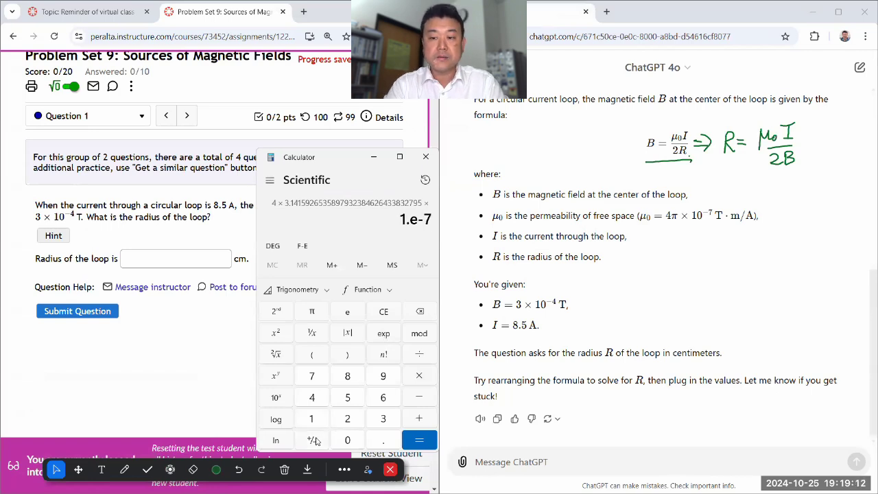
{"action": "key", "text": "asterisk"}
{"action": "type", "text": "8.5"}
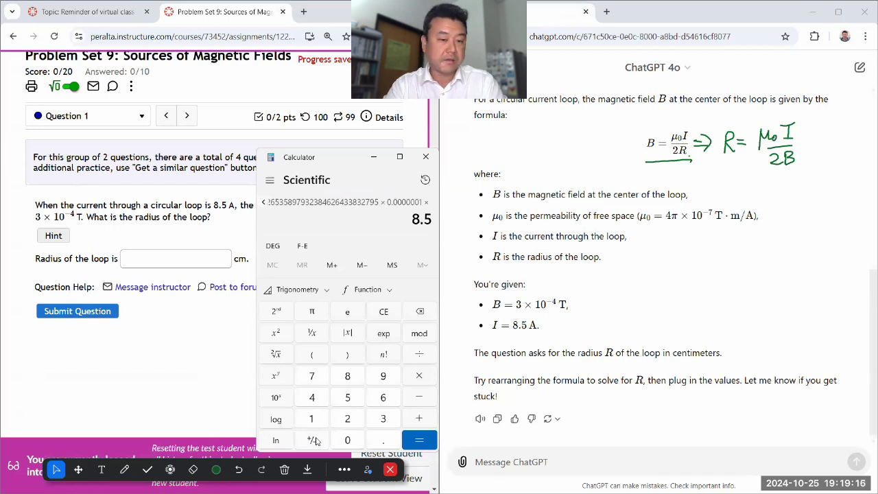
- Divide the product by 2 and by 3e-4 in the calculator and evaluate the loop radius
{"action": "key", "text": "slash"}
{"action": "type", "text": "2"}
{"action": "key", "text": "slash"}
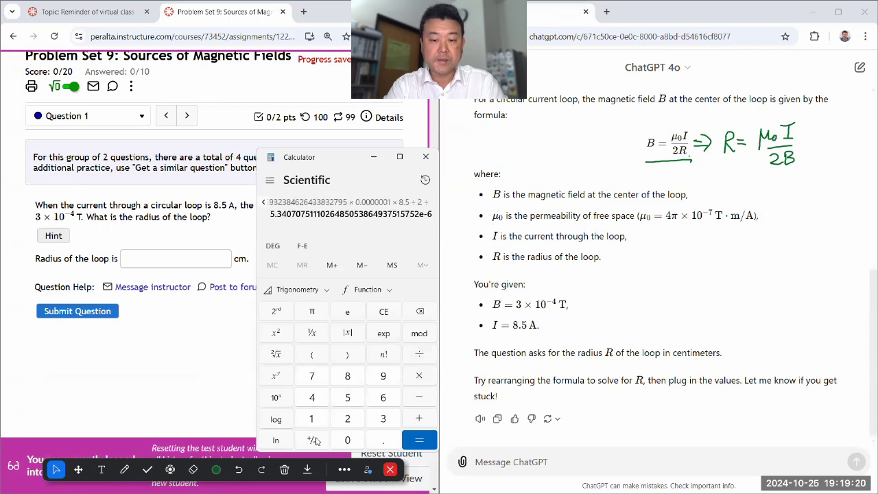
{"action": "type", "text": "3"}
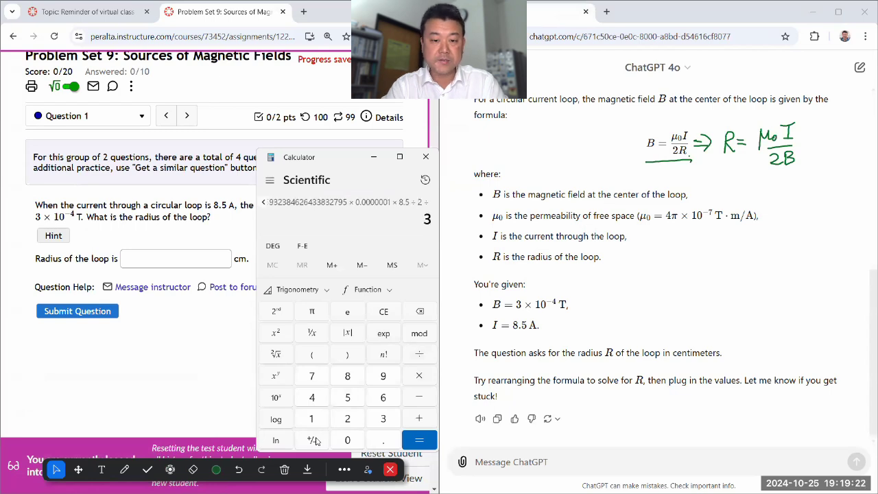
{"action": "left_click", "coordinate": [383, 334]}
{"action": "type", "text": "4"}
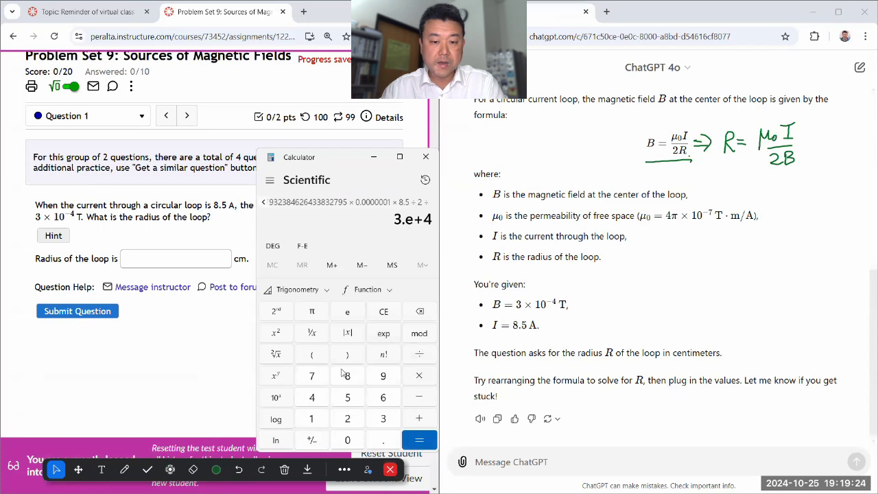
{"action": "left_click", "coordinate": [311, 440]}
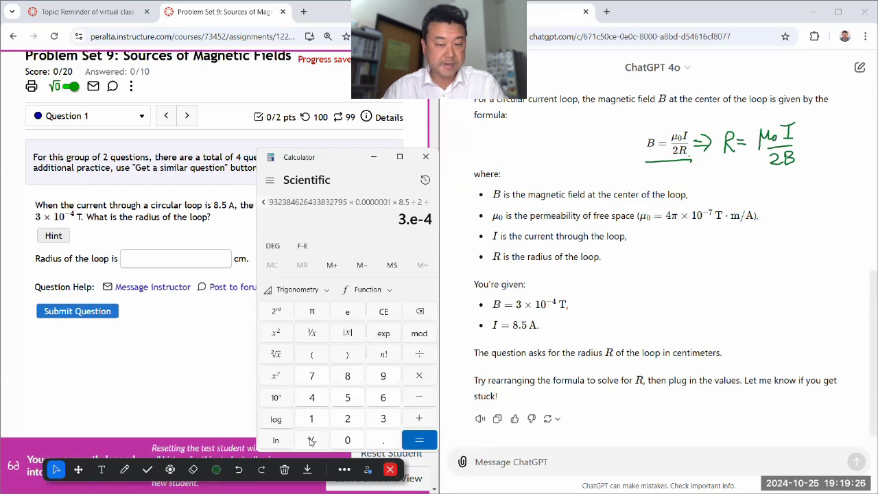
{"action": "key", "text": "Return"}
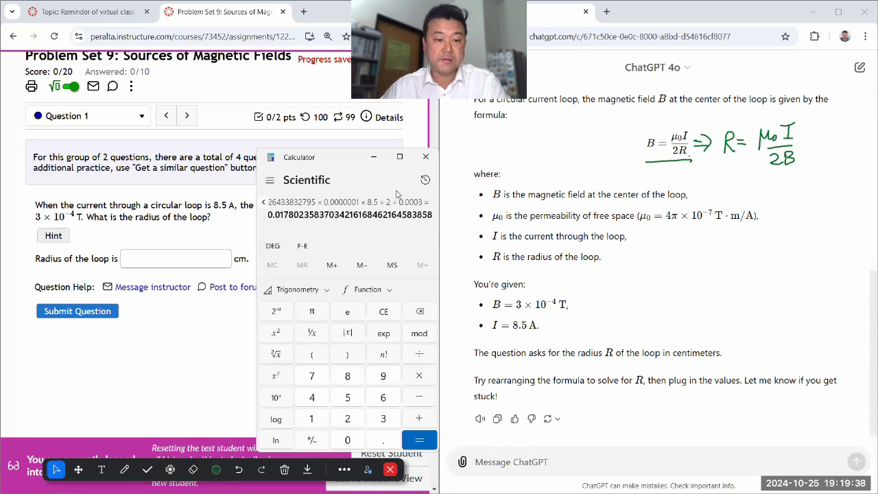
- Close the calculator and submit 1.78 cm as the radius of the loop for Question 1
{"action": "left_click", "coordinate": [426, 157]}
{"action": "left_click", "coordinate": [199, 257]}
{"action": "type", "text": "1.78"}
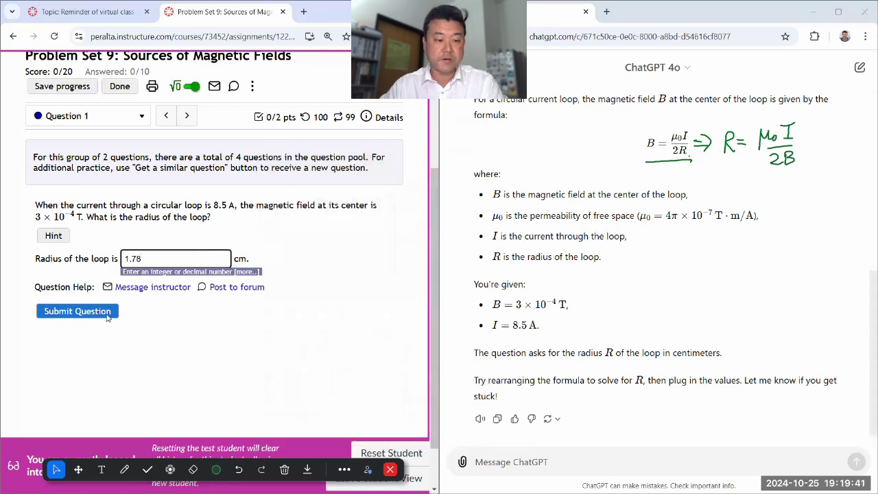
{"action": "left_click", "coordinate": [109, 312]}
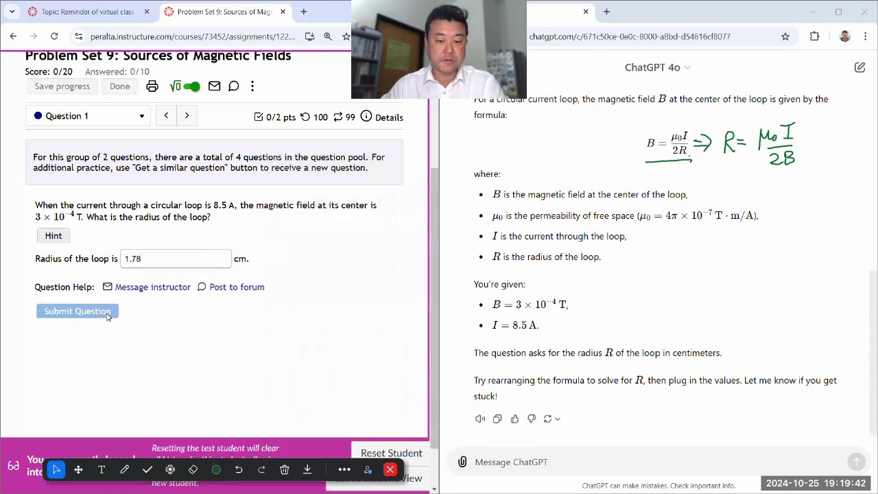
{"action": "scroll", "coordinate": [280, 306], "scroll_direction": "down", "scroll_amount": 1}
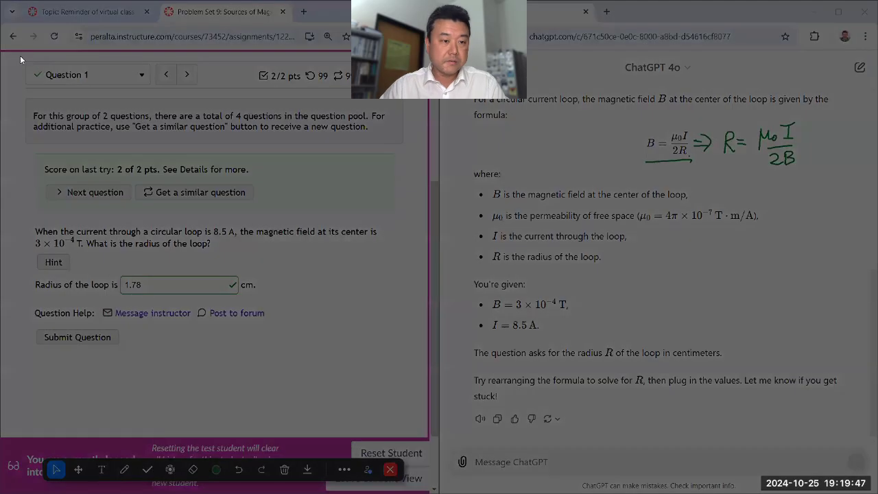
- Capture the graded question together with the annotated chat and send the image to ChatGPT with the message "I got it. Thank you!"
{"action": "left_click_drag", "start_coordinate": [20, 59], "coordinate": [865, 436]}
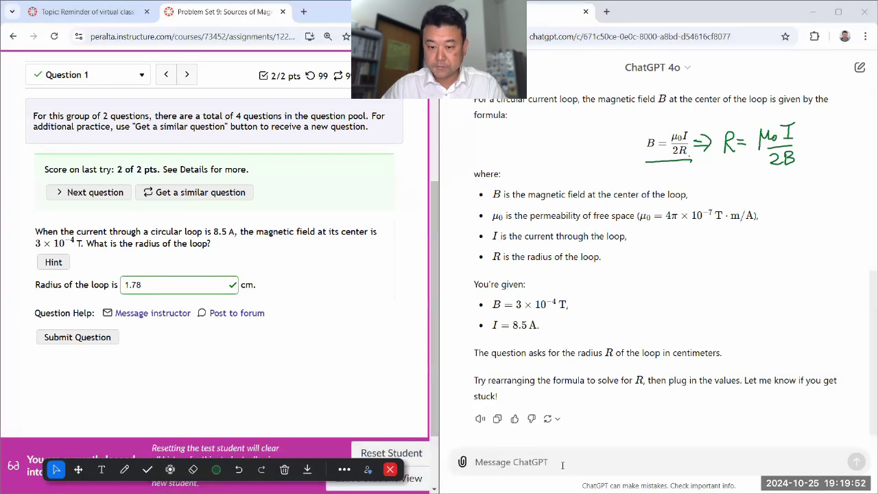
{"action": "type", "text": "I got it. Thank you!"}
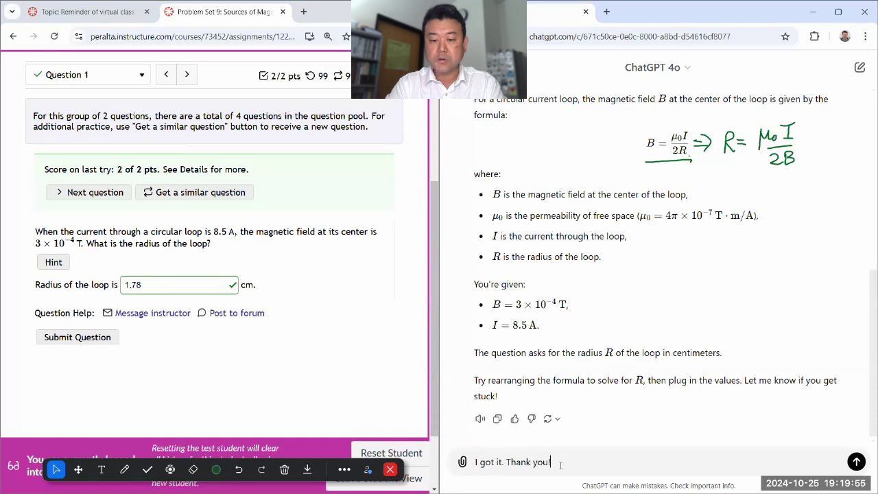
{"action": "key", "text": "ctrl+v"}
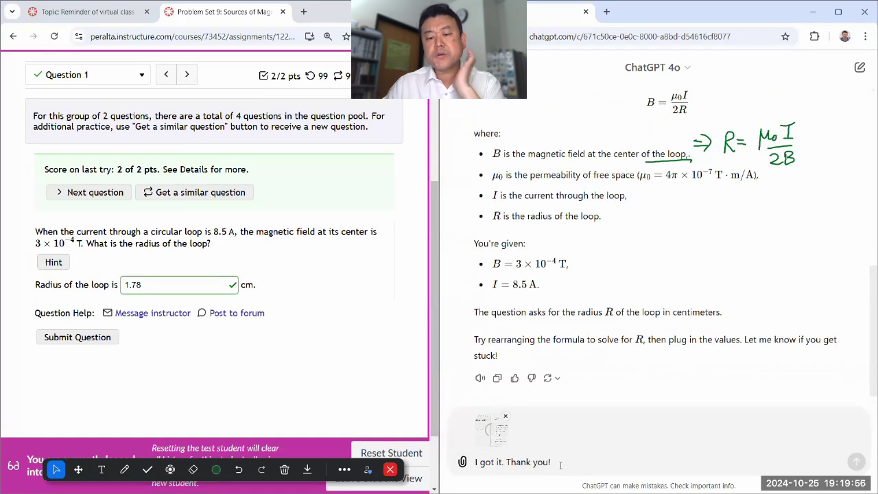
{"action": "left_click", "coordinate": [857, 464]}
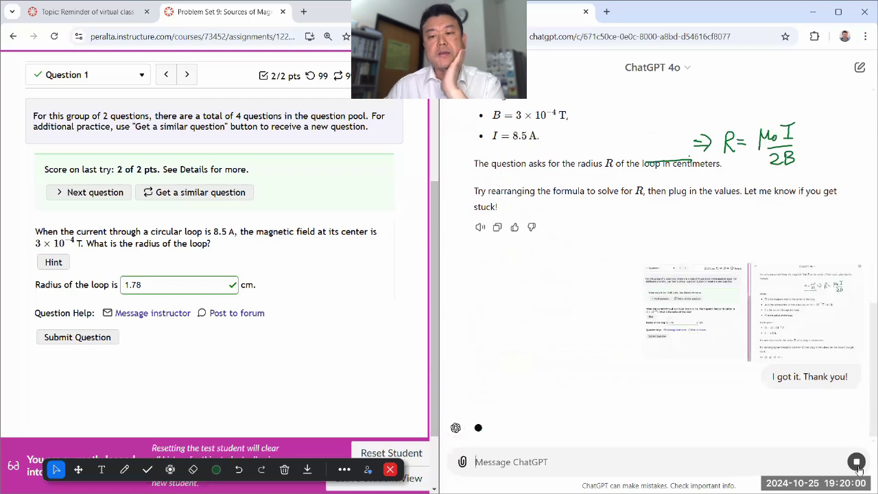
- Erase the green handwritten formula, arrow and underline from the screen and return to the normal mouse pointer
{"action": "left_click", "coordinate": [193, 470]}
{"action": "mouse_move", "coordinate": [694, 140]}
{"action": "left_mouse_down"}
{"action": "mouse_move", "coordinate": [788, 127]}
{"action": "mouse_move", "coordinate": [788, 162]}
{"action": "mouse_move", "coordinate": [776, 157]}
{"action": "left_mouse_up"}
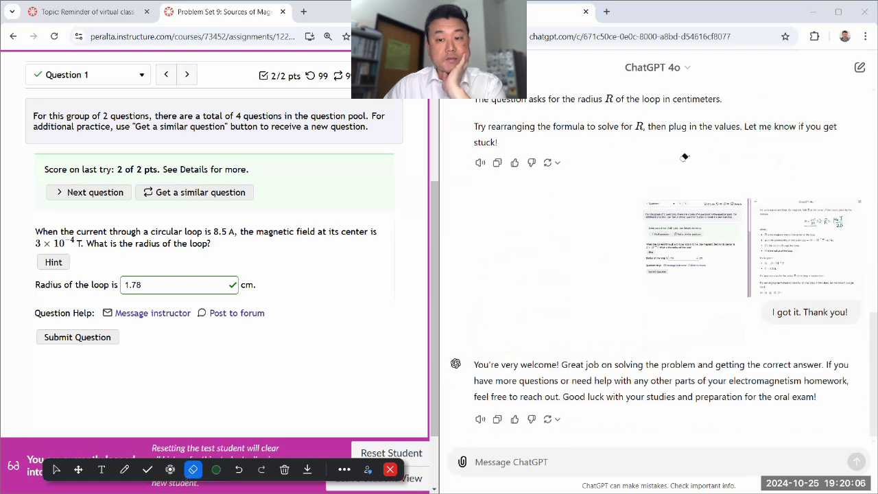
{"action": "left_click", "coordinate": [56, 469]}
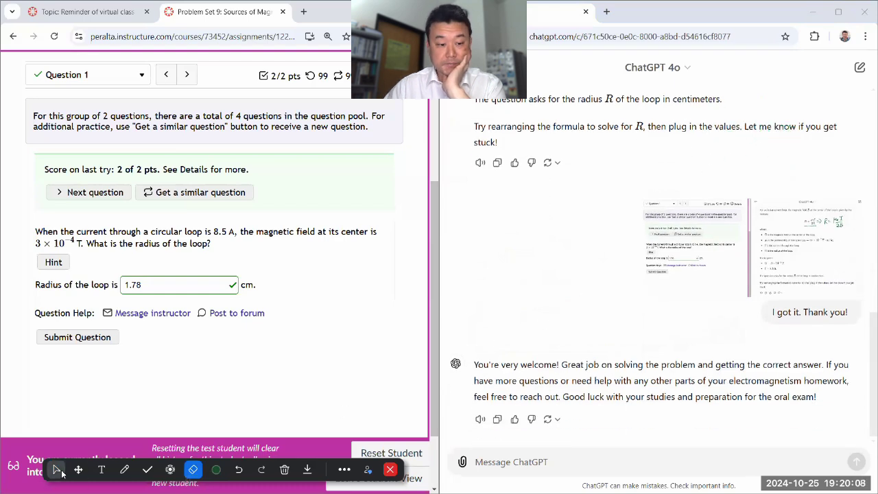
- Ask ChatGPT "So, this time, I just looked up the formula. But if I wanted to derive it from scratch, what would I do?"
{"action": "type", "text": "S"}
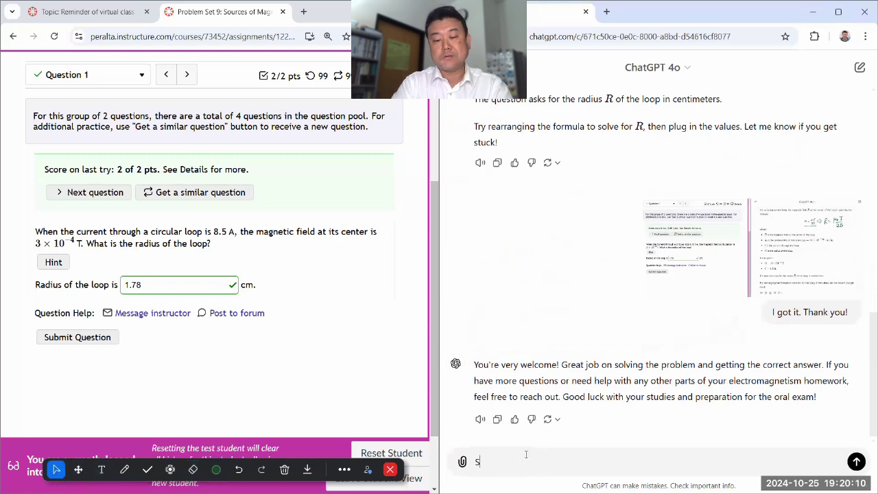
{"action": "type", "text": "o, for"}
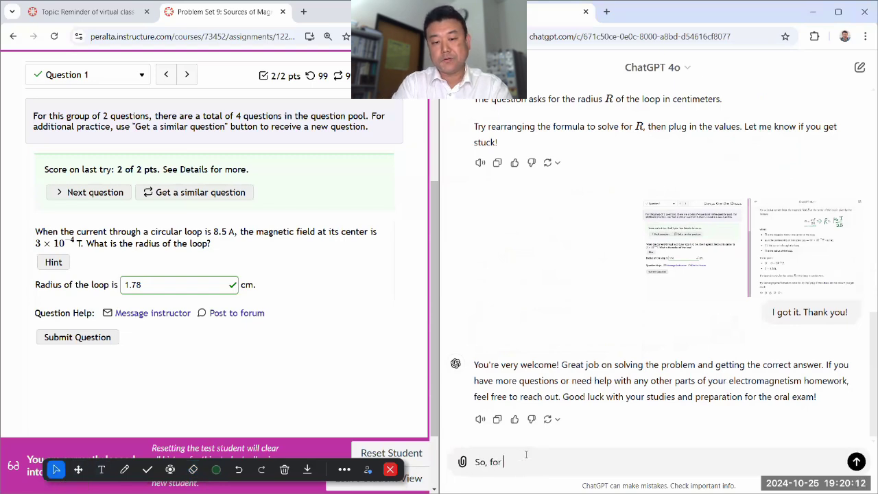
{"action": "key", "text": "BackSpace"}
{"action": "key", "text": "BackSpace"}
{"action": "key", "text": "BackSpace"}
{"action": "key", "text": "BackSpace"}
{"action": "type", "text": "this time, I just looked "}
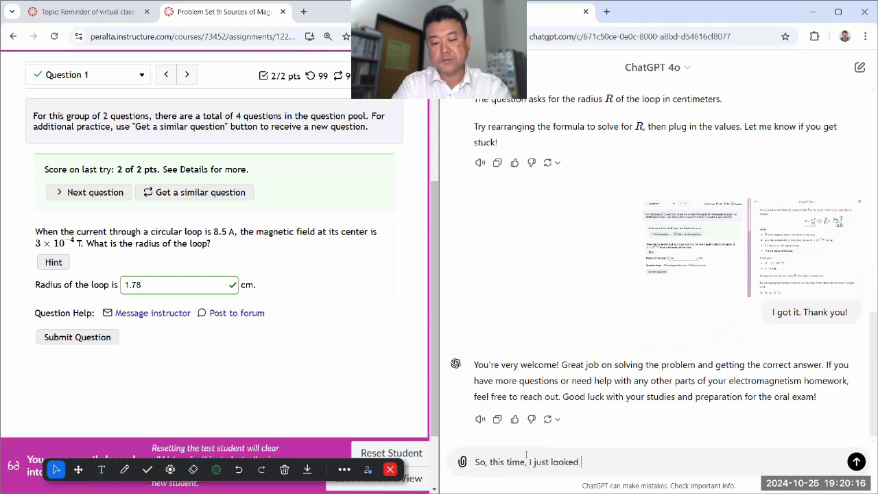
{"action": "type", "text": "up the formula"}
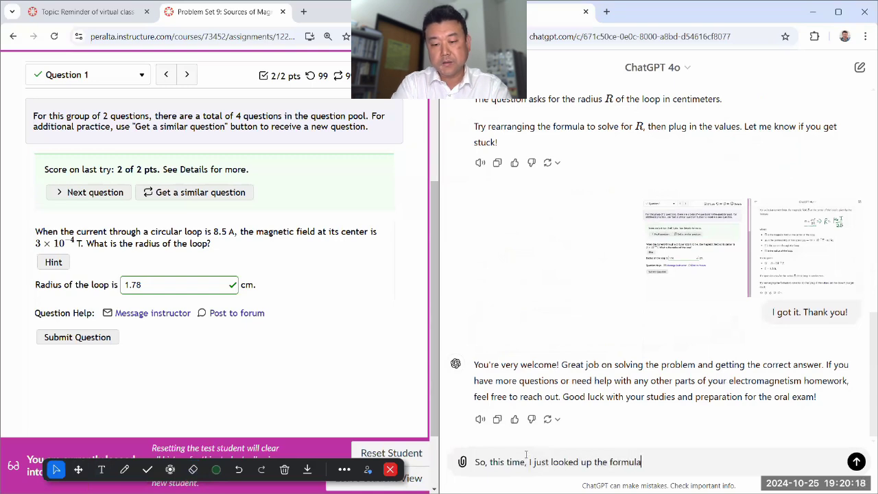
{"action": "type", "text": ". B"}
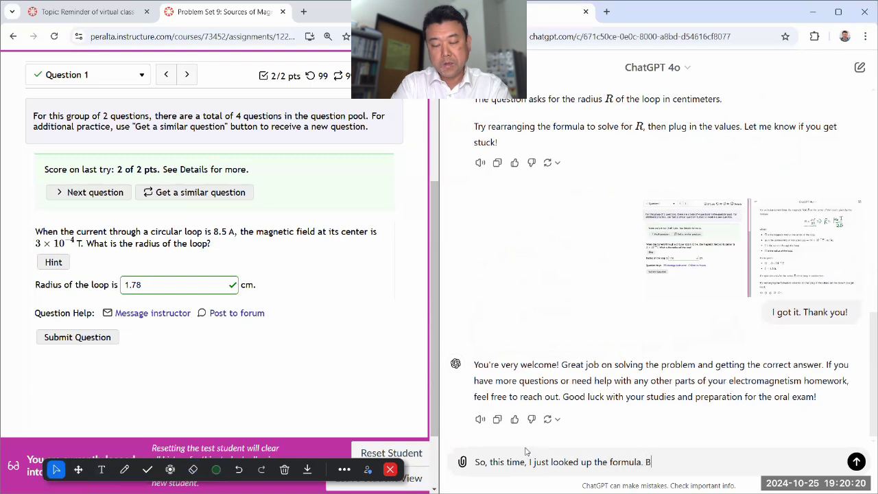
{"action": "type", "text": "ut if I wanted to d"}
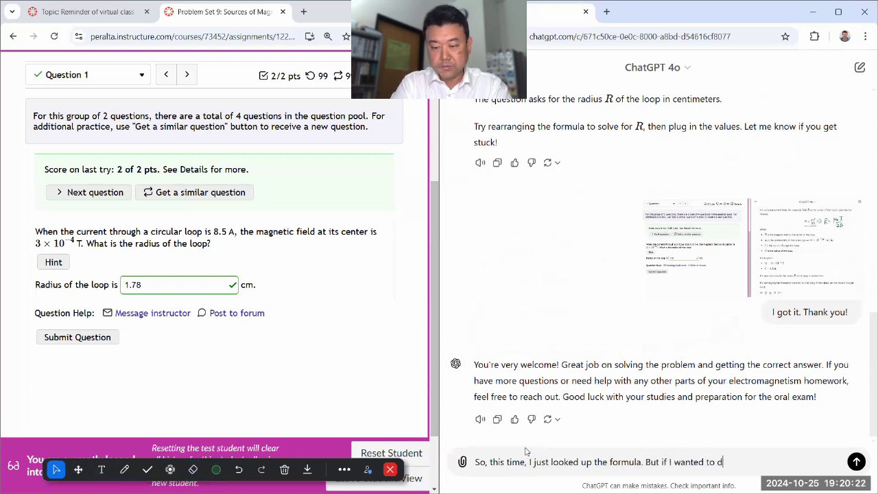
{"action": "type", "text": "erive it from scrat"}
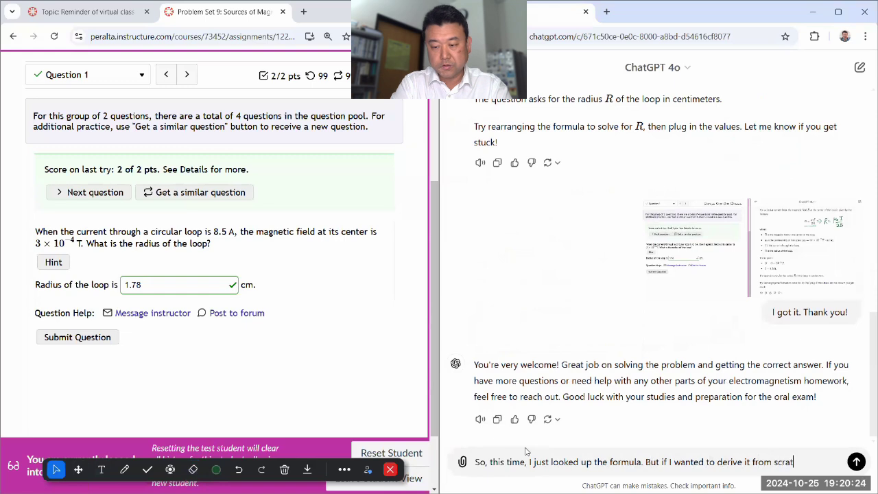
{"action": "type", "text": "ch, what would I do?"}
{"action": "key", "text": "Return"}
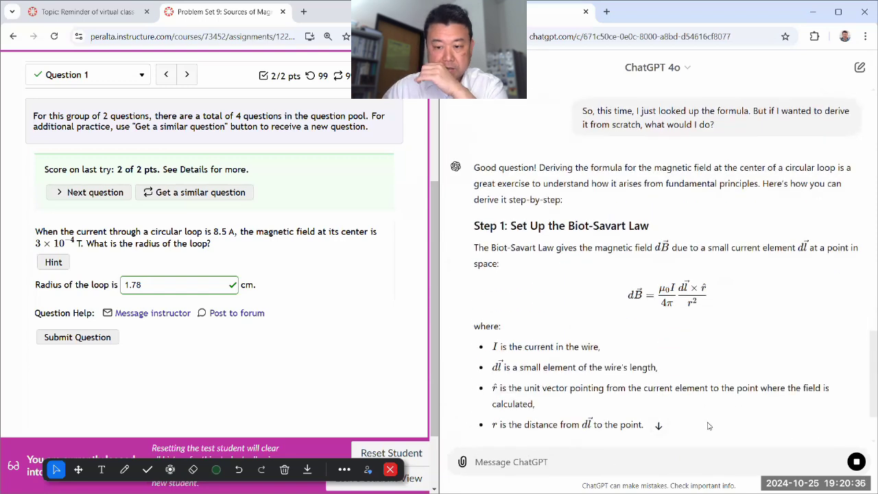
- Read ChatGPT's derivation through the Biot-Savart Law setup in Step 1 and the circular-loop simplification in Step 2
{"action": "scroll", "coordinate": [693, 288], "scroll_direction": "up", "scroll_amount": 1}
{"action": "scroll", "coordinate": [719, 259], "scroll_direction": "down", "scroll_amount": 1}
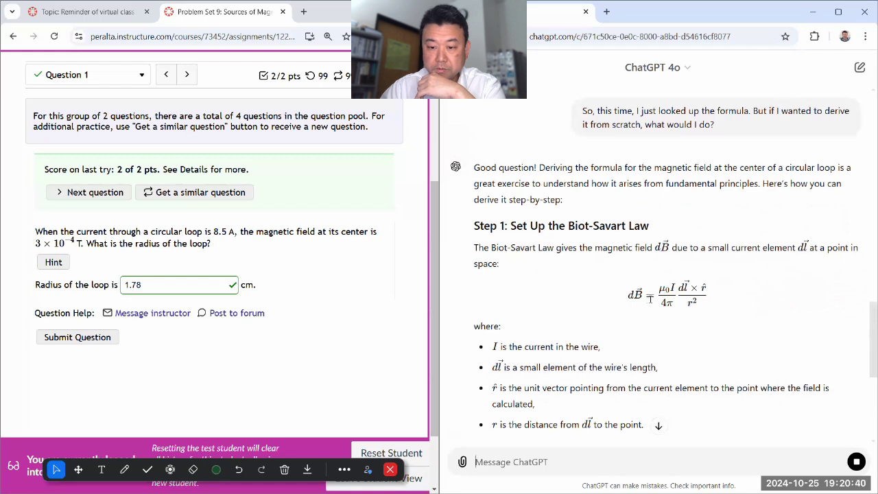
{"action": "scroll", "coordinate": [657, 278], "scroll_direction": "down", "scroll_amount": 1}
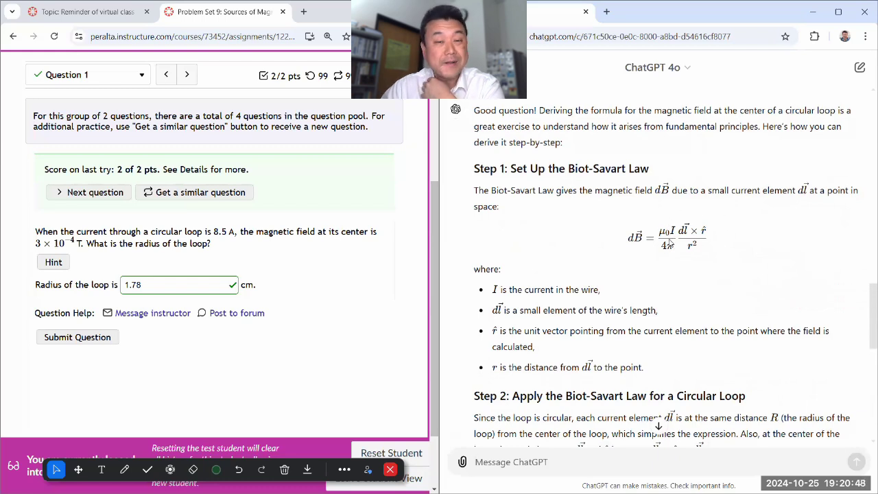
{"action": "scroll", "coordinate": [567, 231], "scroll_direction": "down", "scroll_amount": 1}
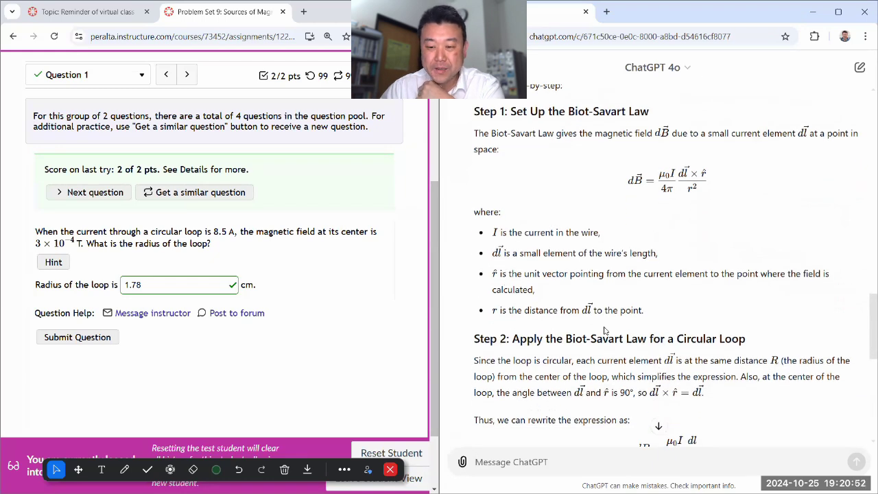
{"action": "scroll", "coordinate": [645, 332], "scroll_direction": "down", "scroll_amount": 1}
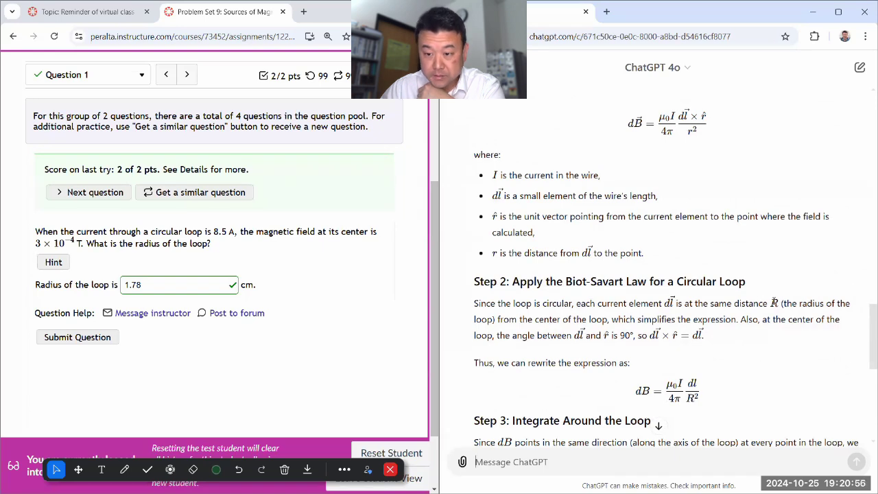
{"action": "left_click_drag", "start_coordinate": [767, 304], "coordinate": [793, 303]}
{"action": "left_click", "coordinate": [673, 331]}
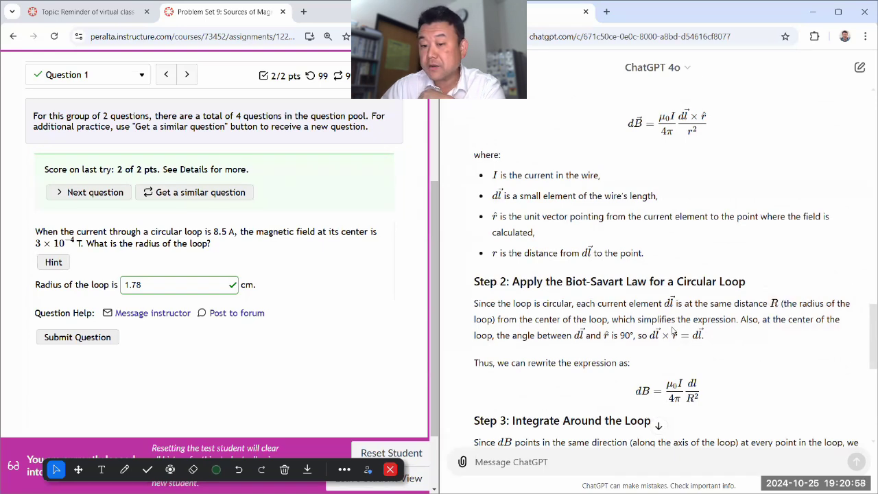
{"action": "left_click_drag", "start_coordinate": [730, 319], "coordinate": [630, 319]}
{"action": "left_click", "coordinate": [605, 316]}
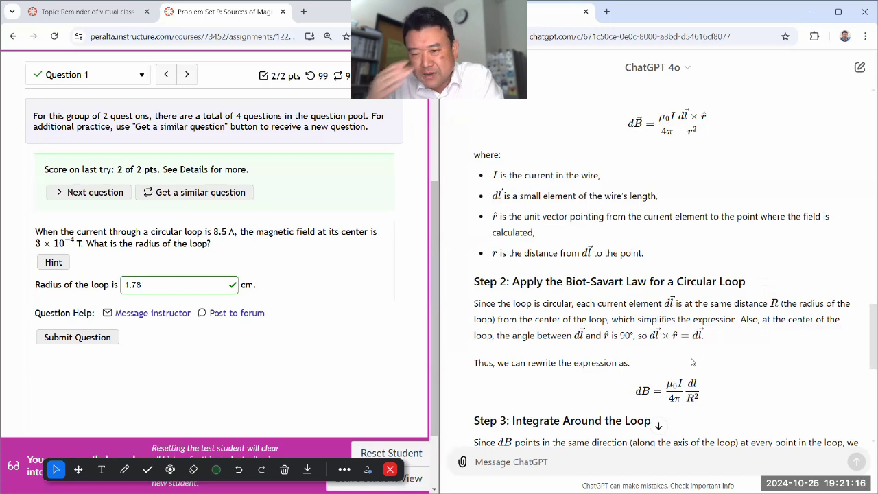
- Highlight the cross-product relation dl × r̂ = dl in Step 2 of the derivation to examine its vector notation
{"action": "scroll", "coordinate": [691, 362], "scroll_direction": "down", "scroll_amount": 1}
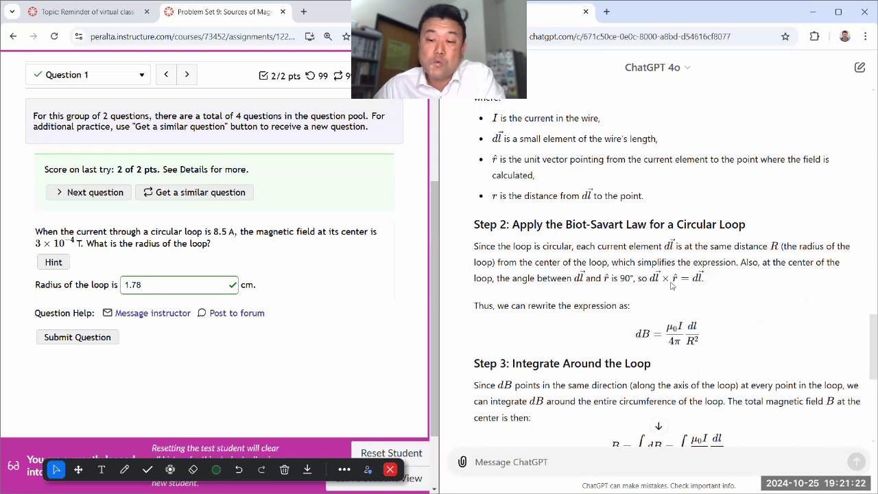
{"action": "left_click_drag", "start_coordinate": [647, 280], "coordinate": [659, 281]}
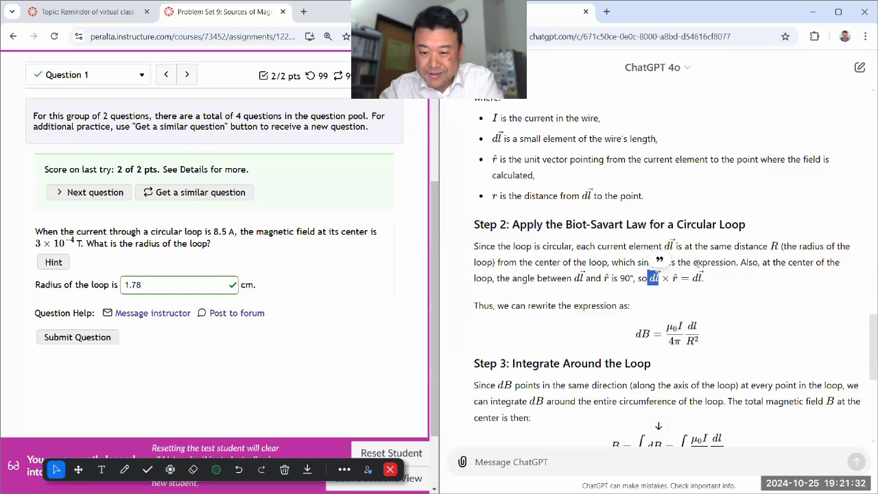
{"action": "left_click", "coordinate": [653, 281]}
{"action": "left_click_drag", "start_coordinate": [649, 280], "coordinate": [707, 279]}
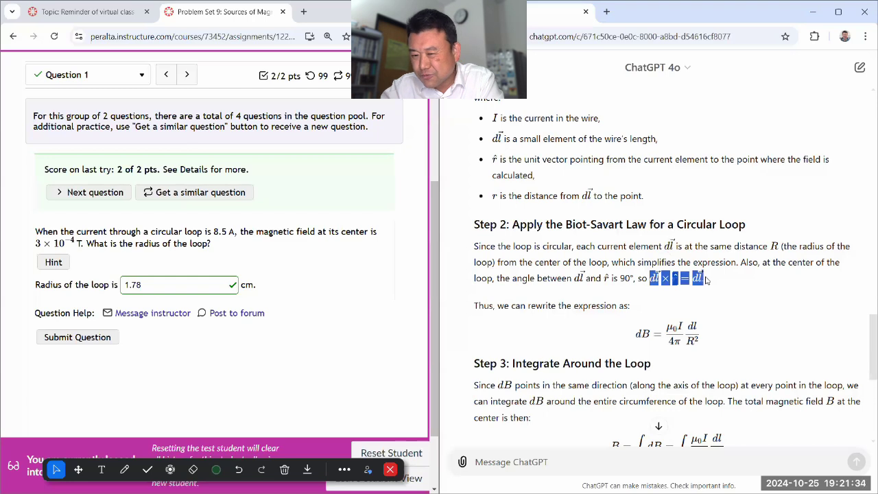
- Recheck the relation dl × r̂ = dl in Step 2 of the derivation and read on through Step 3's loop integration and the Final Result
{"action": "left_click", "coordinate": [717, 263]}
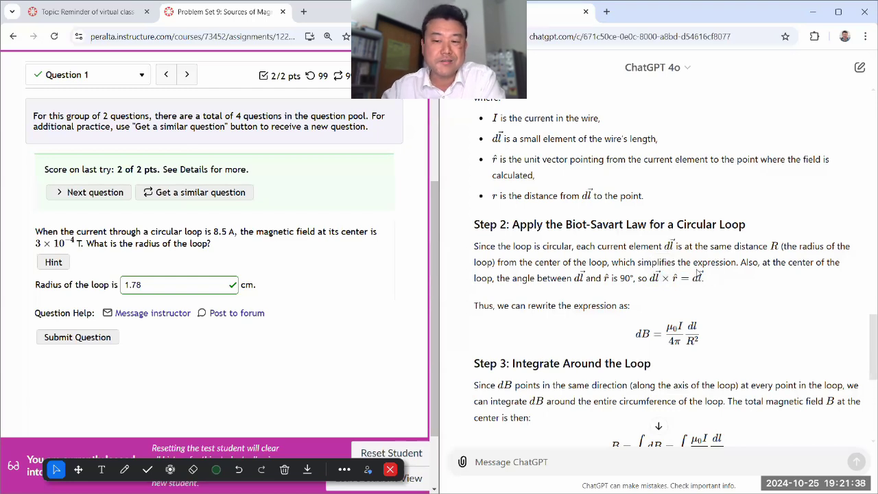
{"action": "left_click_drag", "start_coordinate": [648, 280], "coordinate": [706, 280]}
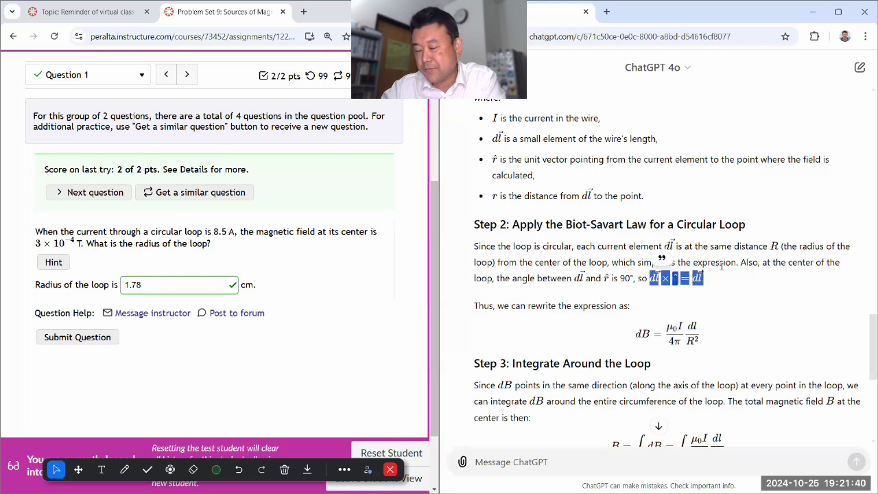
{"action": "left_click", "coordinate": [727, 256]}
{"action": "scroll", "coordinate": [727, 261], "scroll_direction": "down", "scroll_amount": 3}
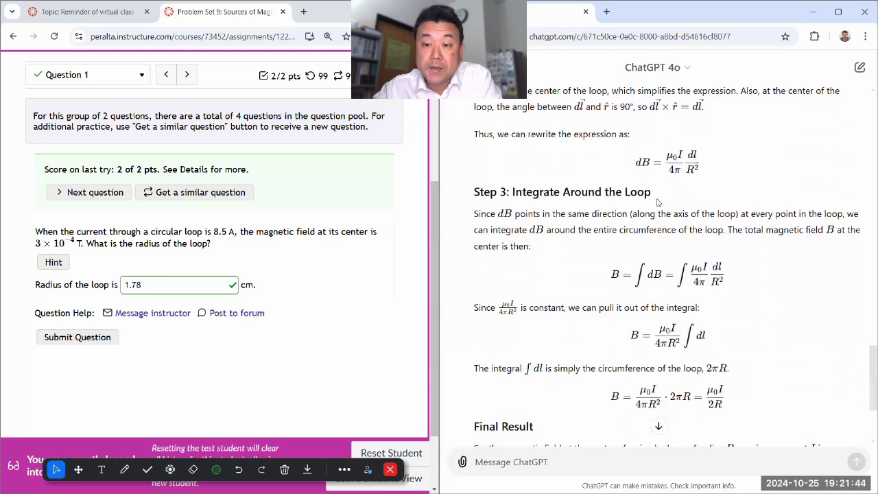
{"action": "scroll", "coordinate": [693, 225], "scroll_direction": "down", "scroll_amount": 1}
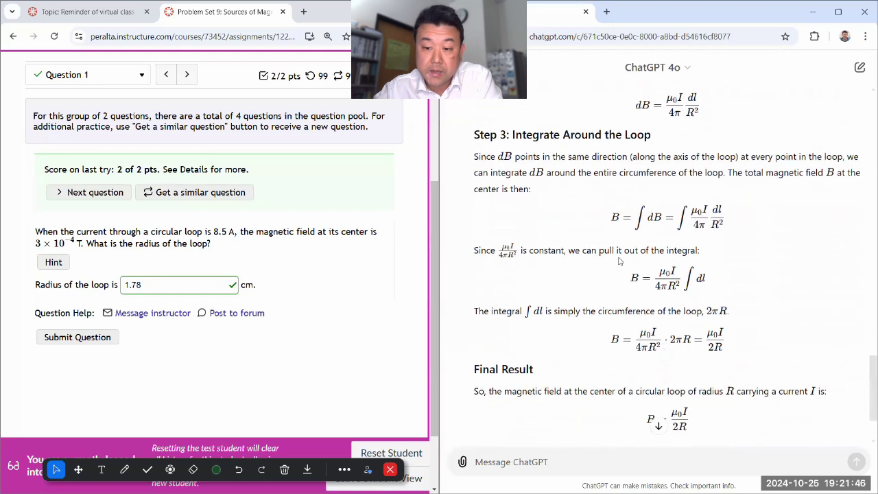
{"action": "scroll", "coordinate": [612, 259], "scroll_direction": "down", "scroll_amount": 2}
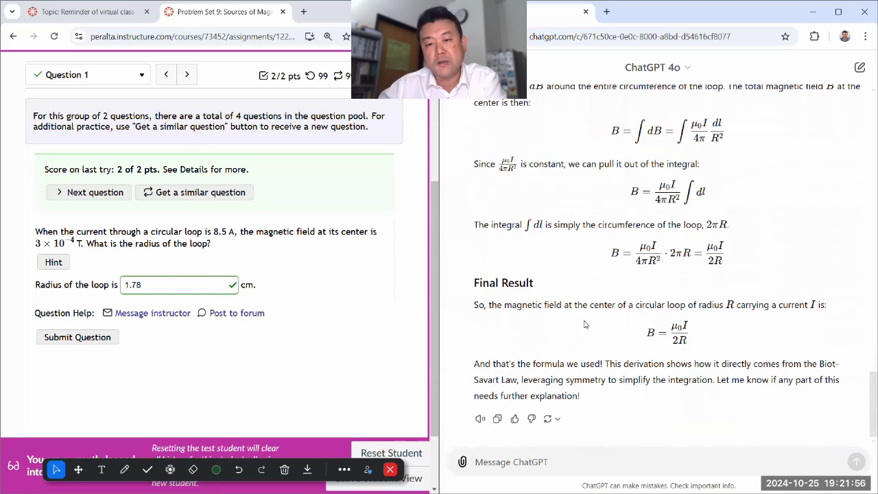
- Look back at Step 2 of the derivation and begin a follow-up message to ChatGPT reading "I'm having trouble visualizing Step"
{"action": "scroll", "coordinate": [586, 325], "scroll_direction": "up", "scroll_amount": 6}
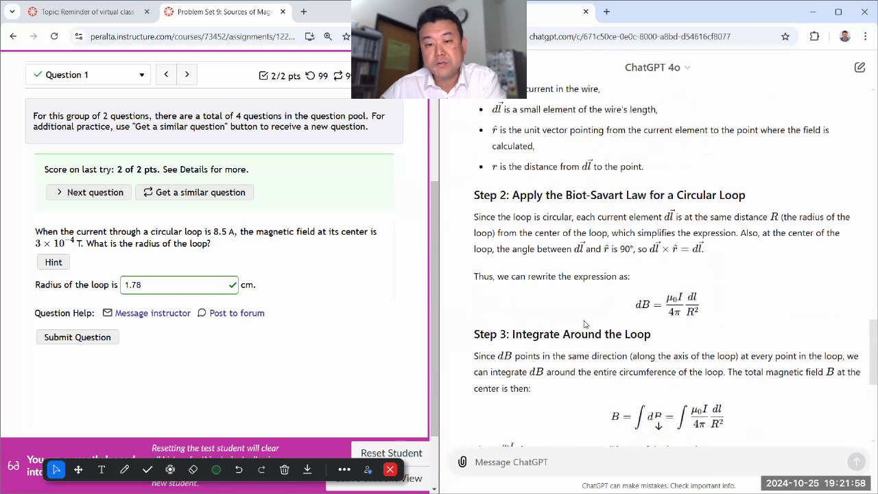
{"action": "scroll", "coordinate": [595, 355], "scroll_direction": "down", "scroll_amount": 5}
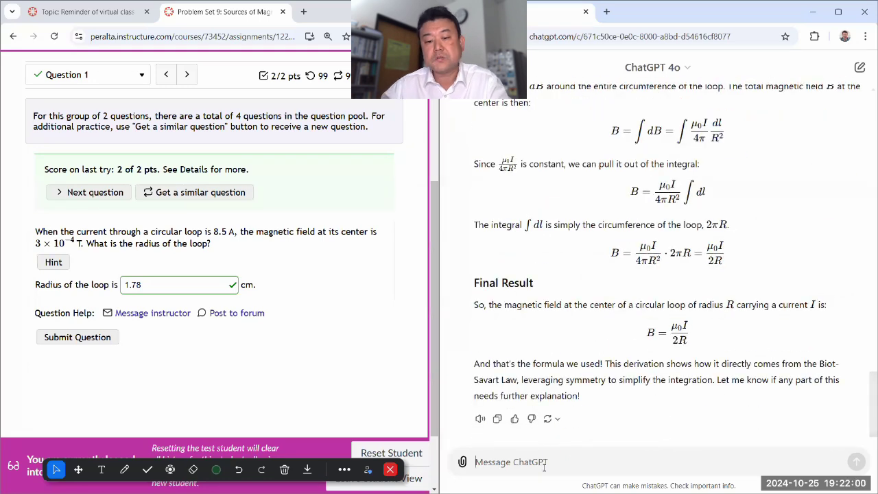
{"action": "type", "text": "I'm having trouble visual"}
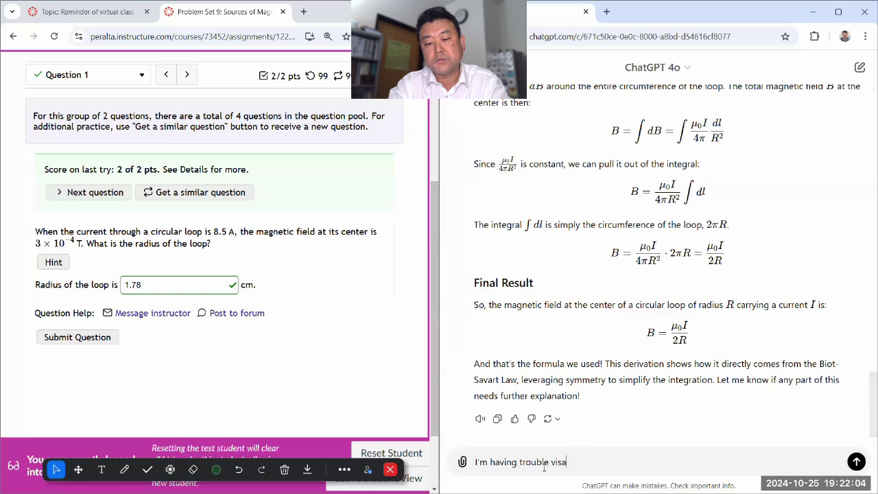
{"action": "type", "text": "izing Step"}
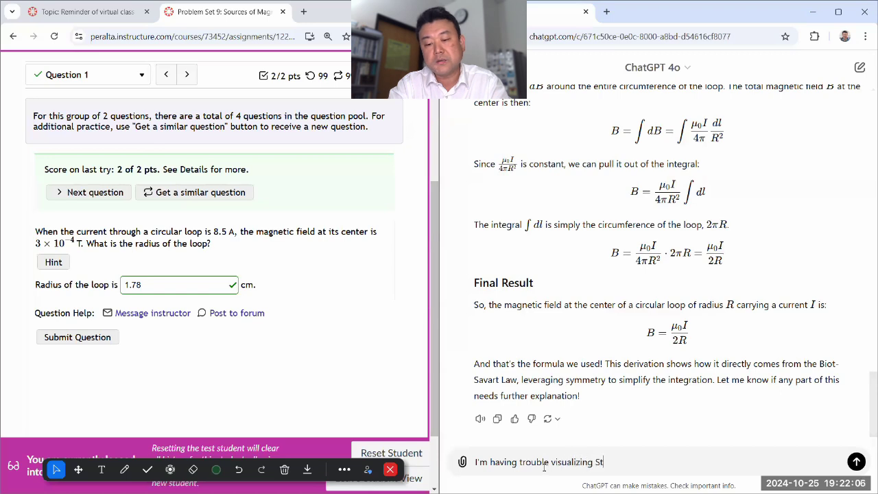